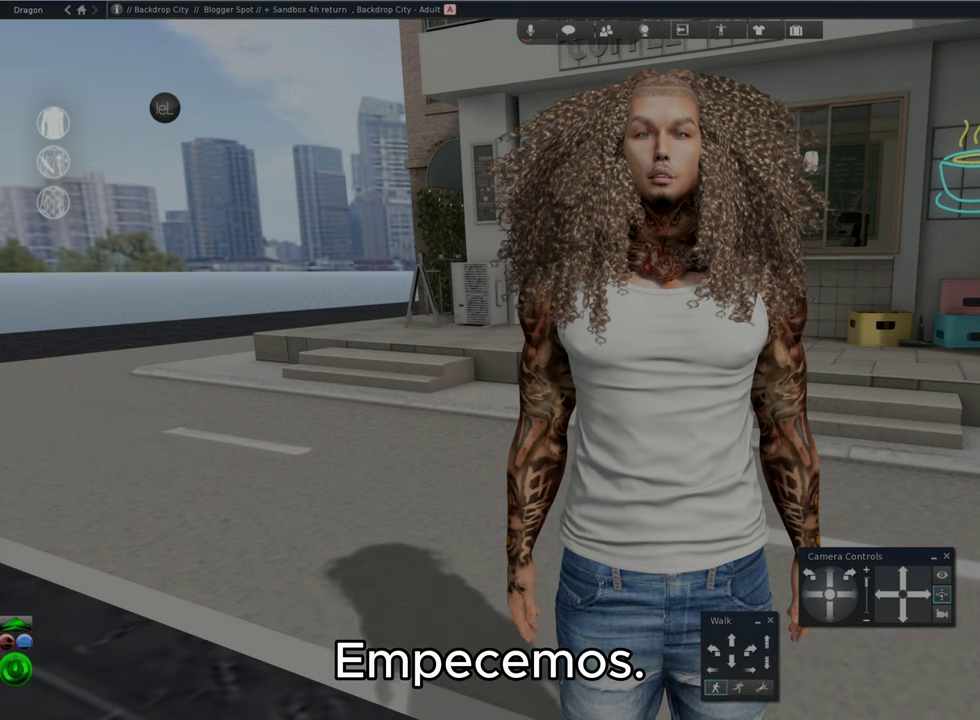
Step: Open the Dragon main menu and show its Edit submenu, which lists Preferences
left_click(29, 10)
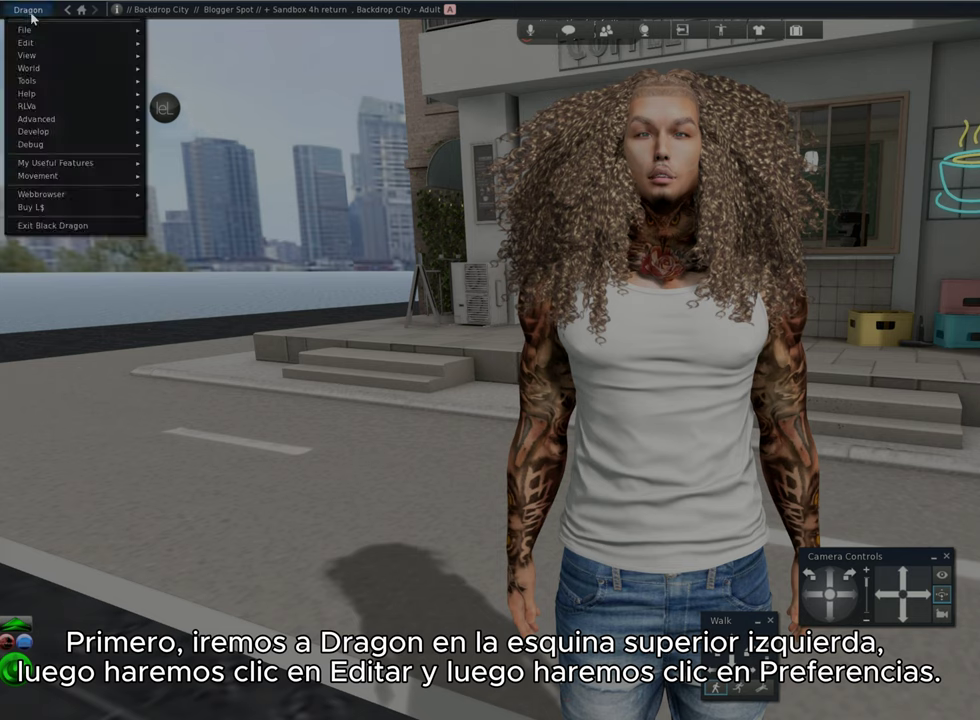
mouse_move(37, 44)
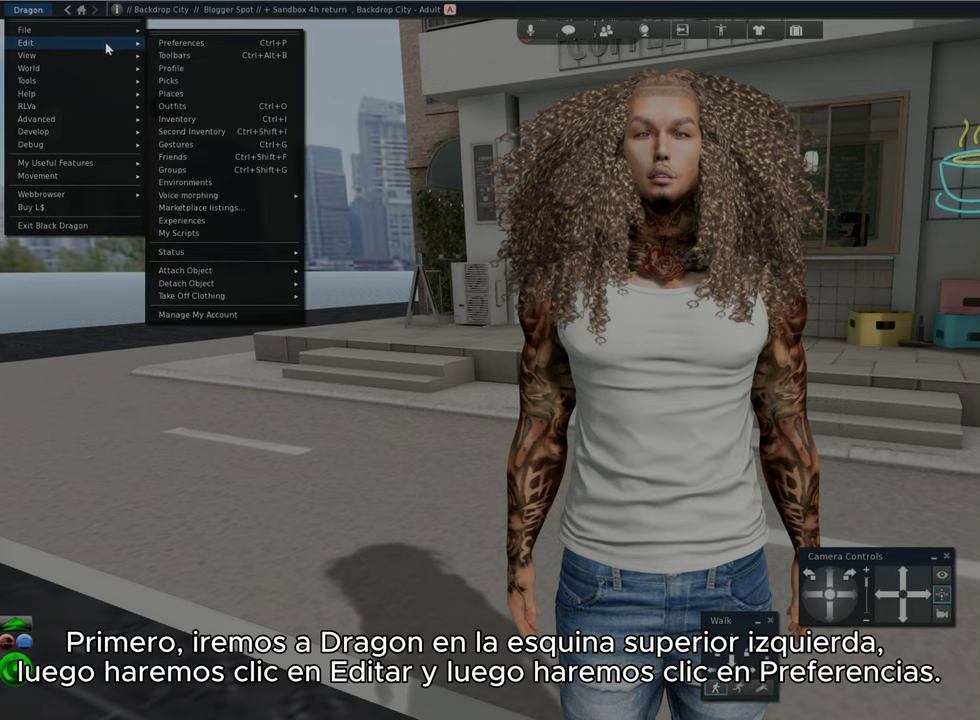
Step: Open Preferences, nudge the window upward, and switch to the Display page
left_click(190, 44)
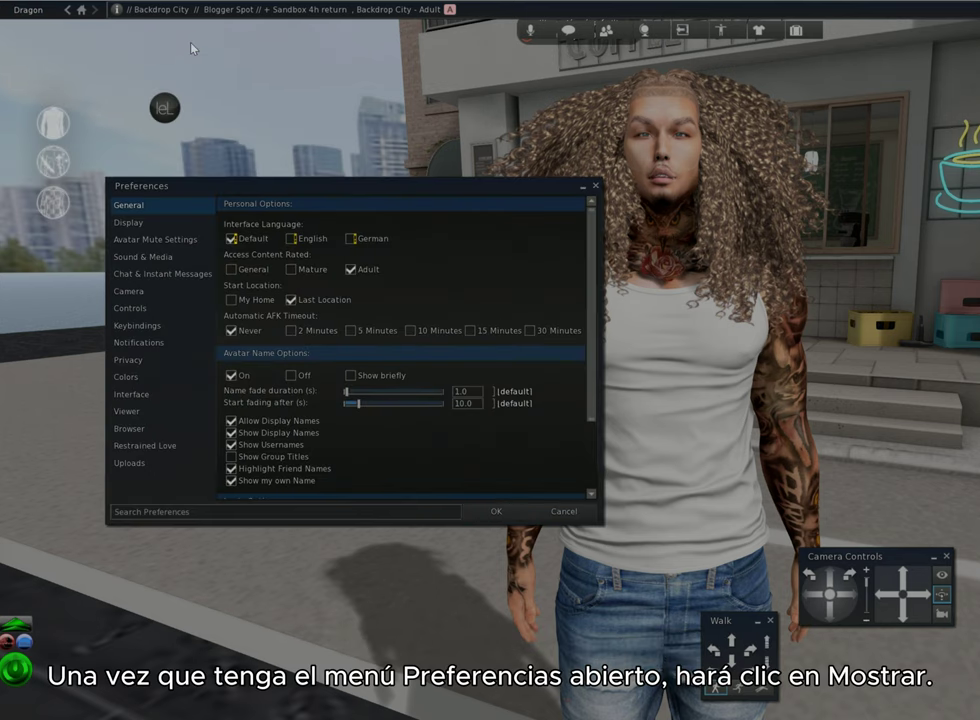
left_click_drag(277, 188, 284, 150)
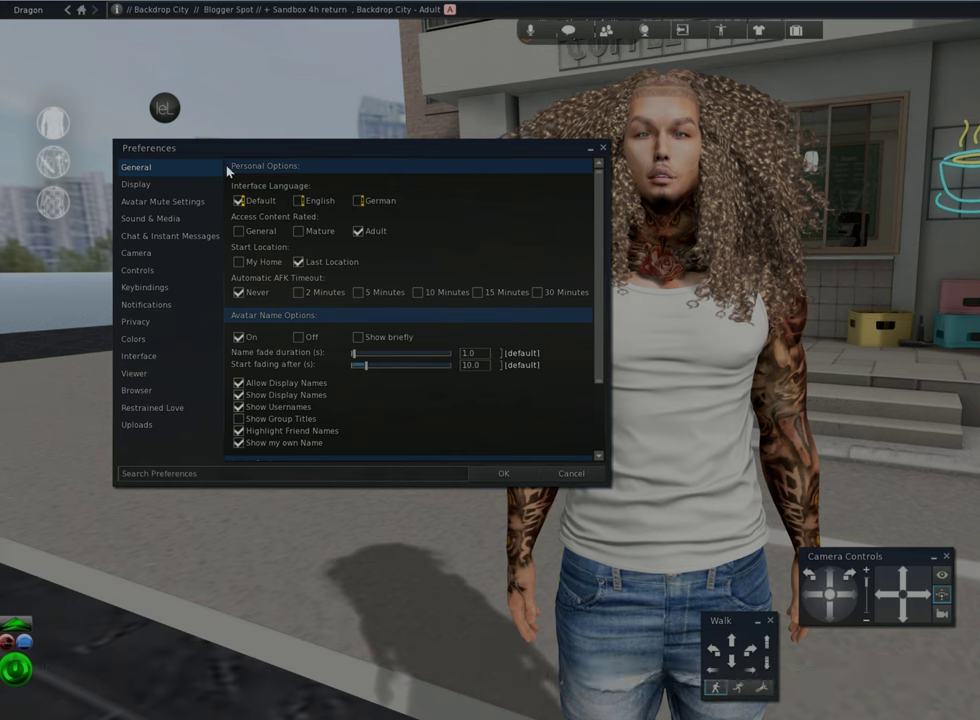
left_click(167, 188)
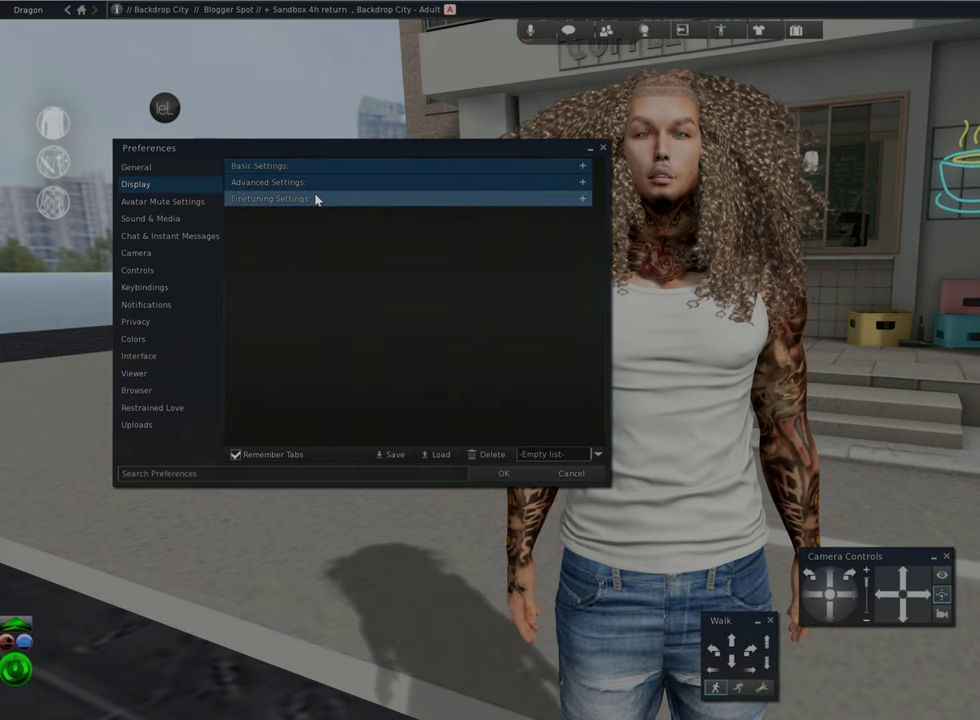
Step: Expand Basic Settings and scroll through the quality options toward Performance
left_click(584, 167)
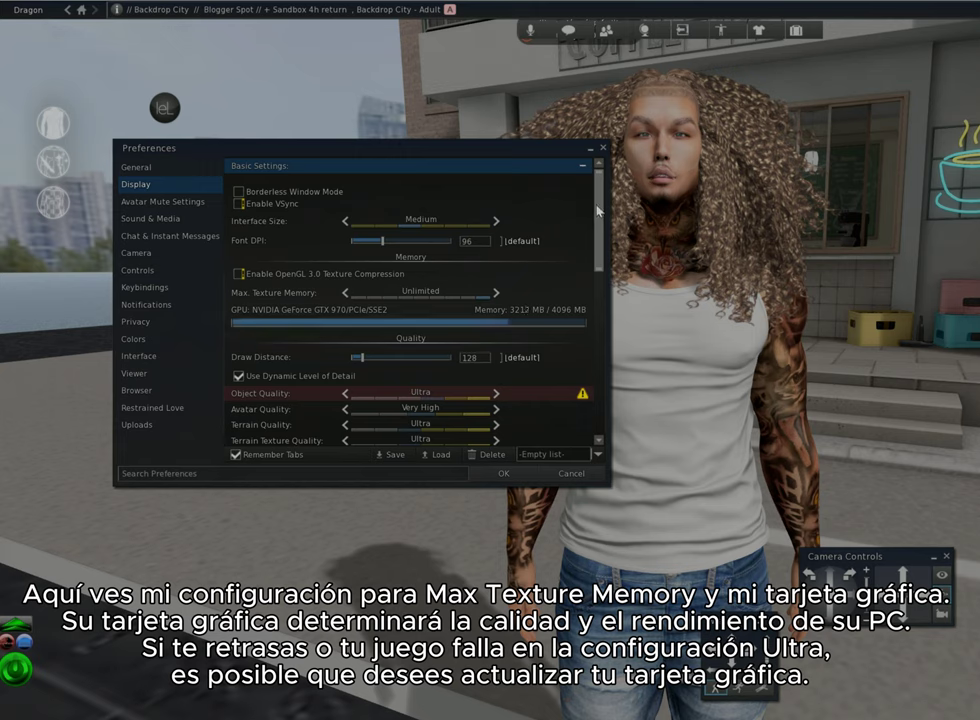
left_click_drag(597, 210, 607, 242)
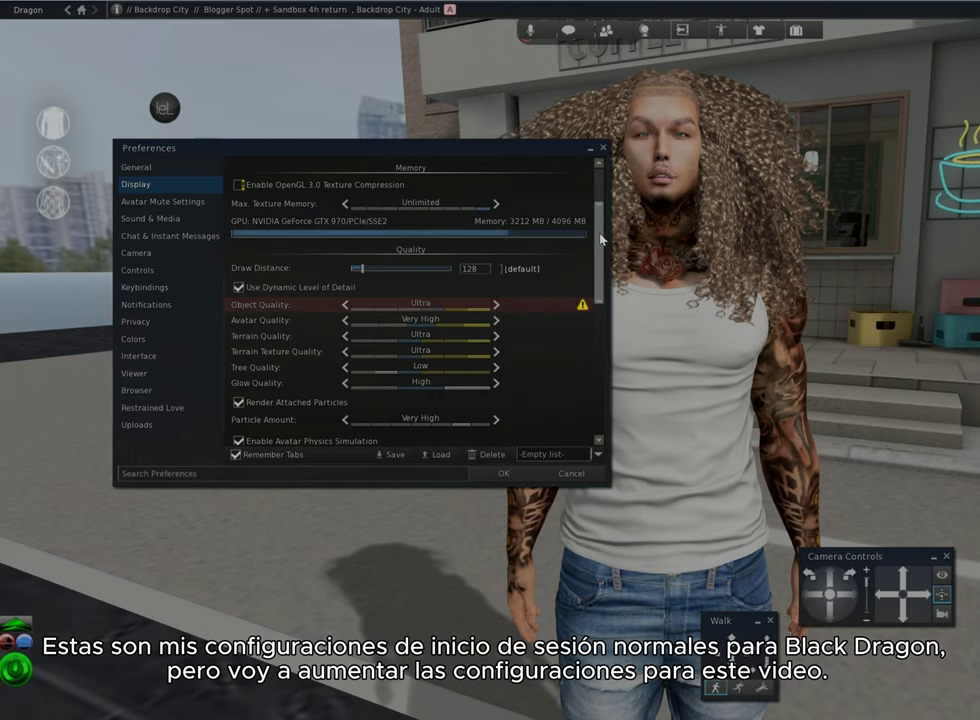
left_click_drag(601, 238, 601, 270)
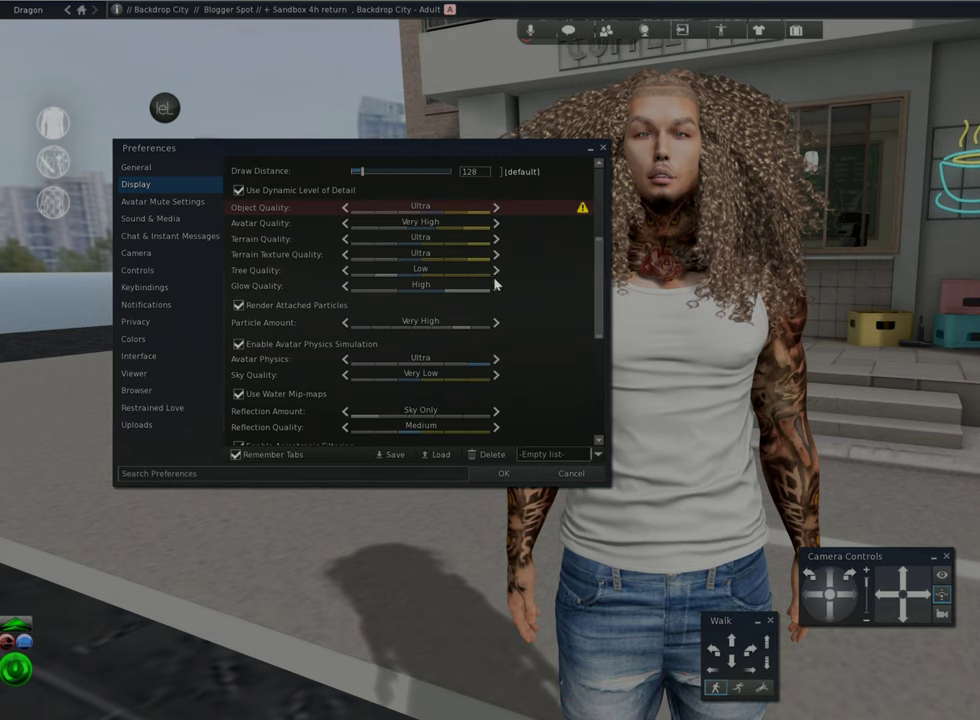
left_click_drag(601, 269, 605, 318)
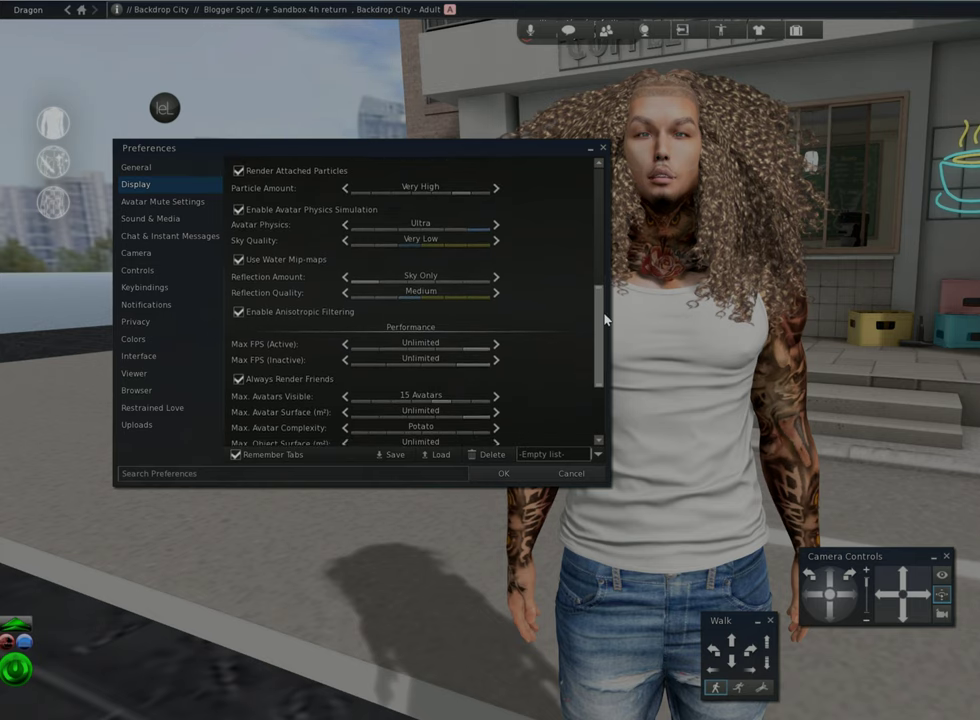
Step: Raise Sky Quality to Ultra, Reflection Amount to Everything and Reflection Quality to Ultra
left_click(496, 241)
left_click(496, 241)
left_click(496, 241)
left_click(496, 241)
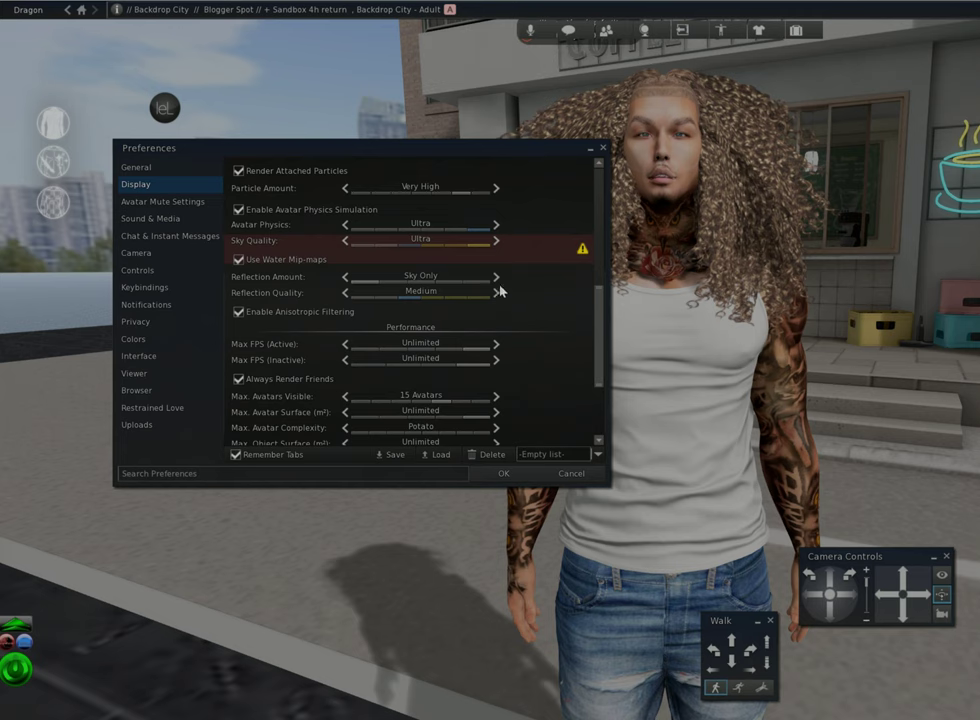
left_click(496, 277)
left_click(496, 277)
left_click(496, 277)
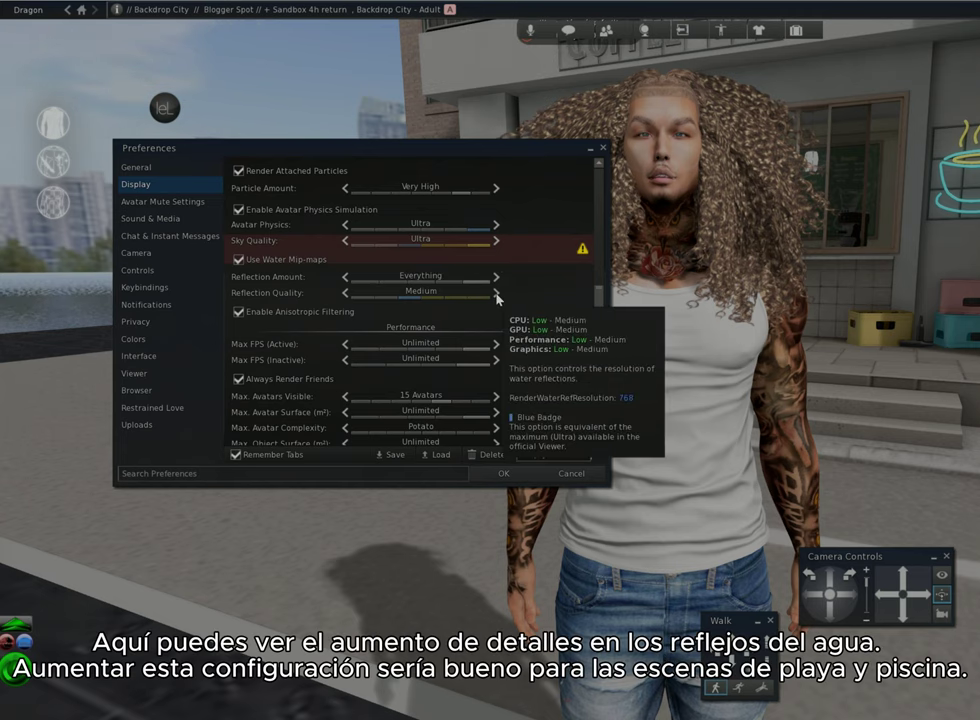
left_click(496, 292)
left_click(496, 292)
left_click(496, 292)
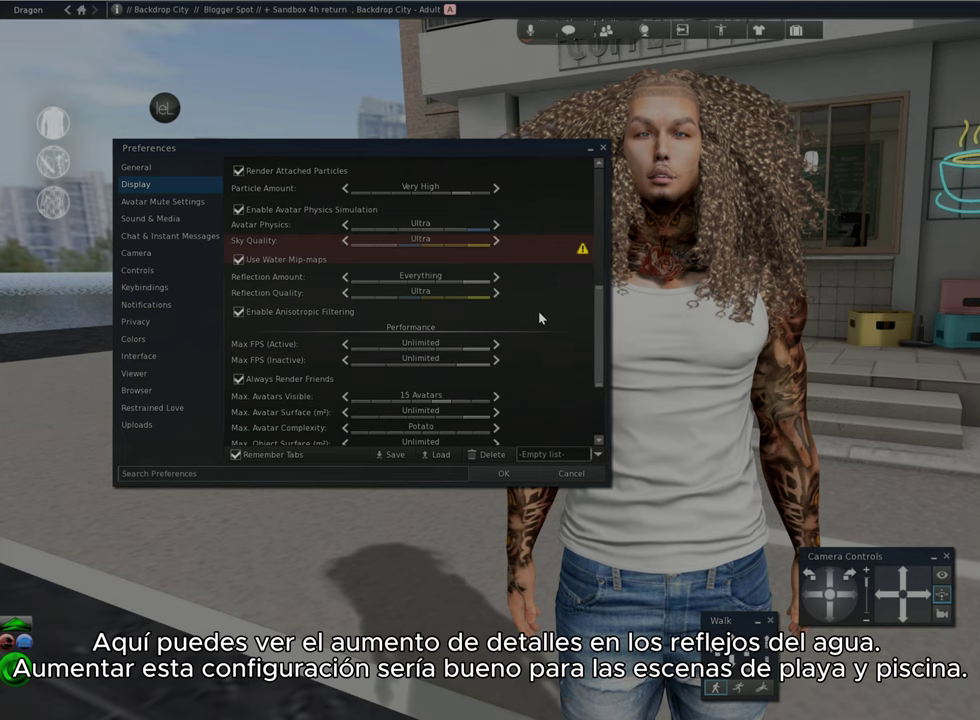
left_click_drag(350, 150, 306, 148)
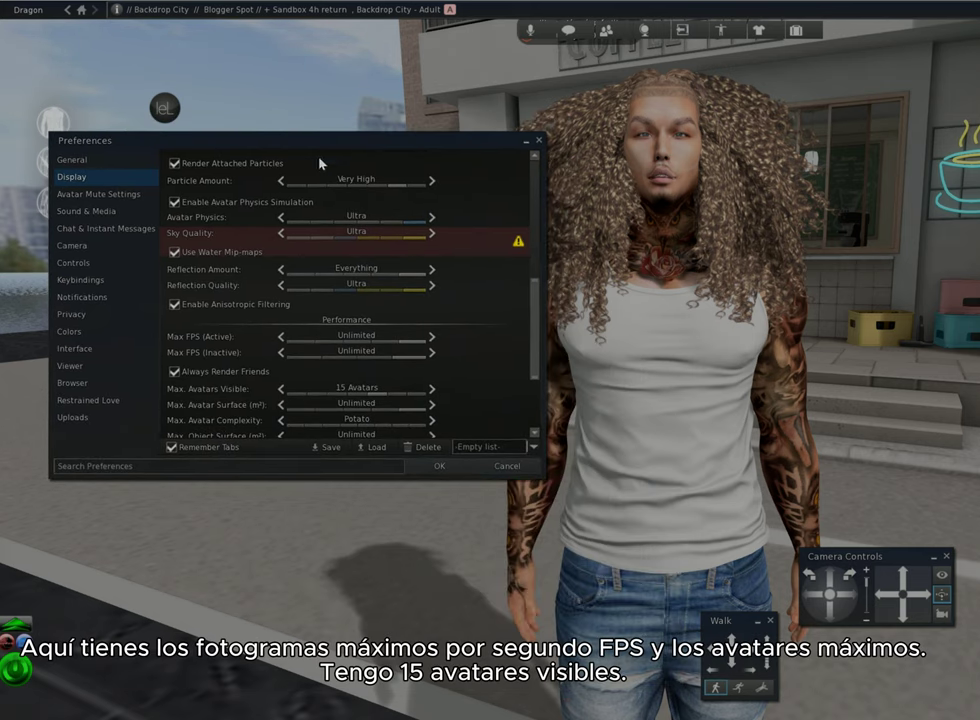
Step: Under Performance, raise Max. Avatar Complexity from Potato to Unlimited
scroll(452, 337, "down", 3)
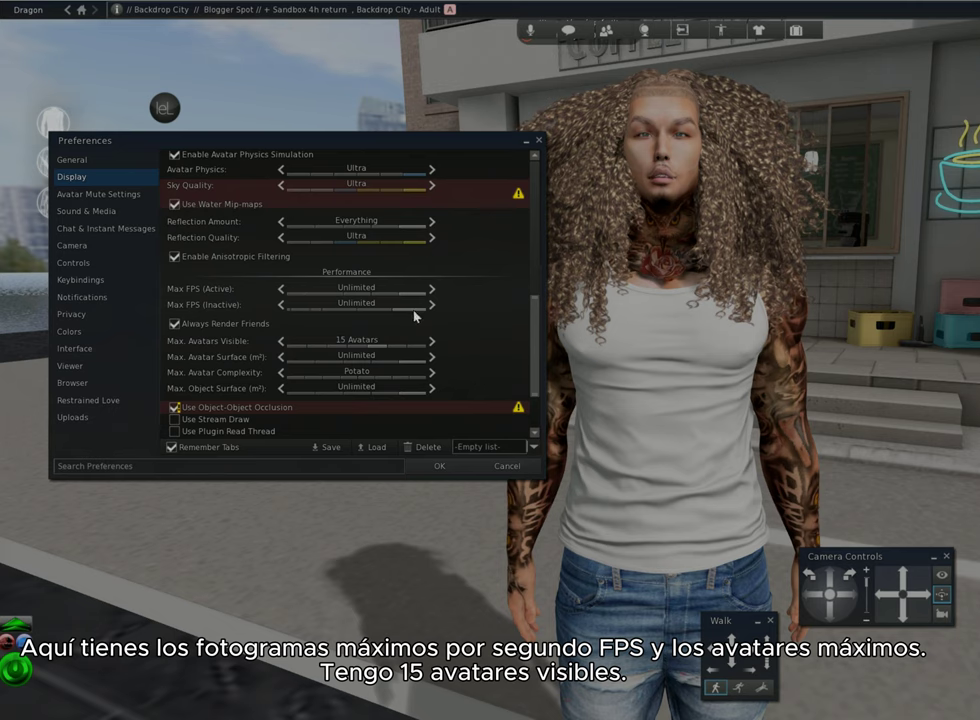
scroll(428, 319, "down", 2)
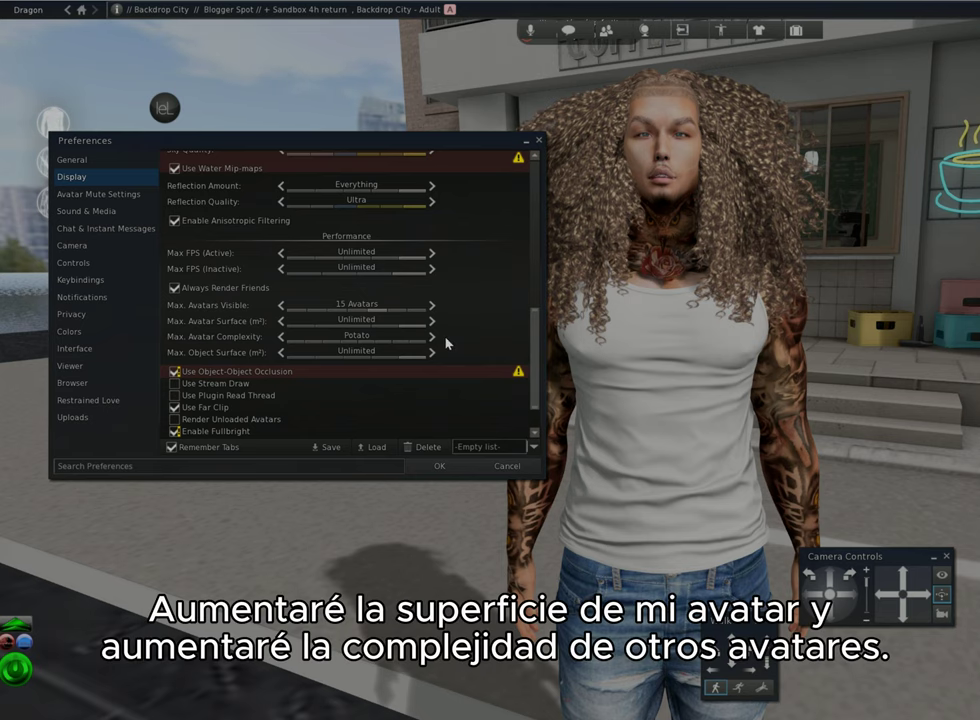
scroll(440, 342, "down", 1)
scroll(440, 342, "down", 1)
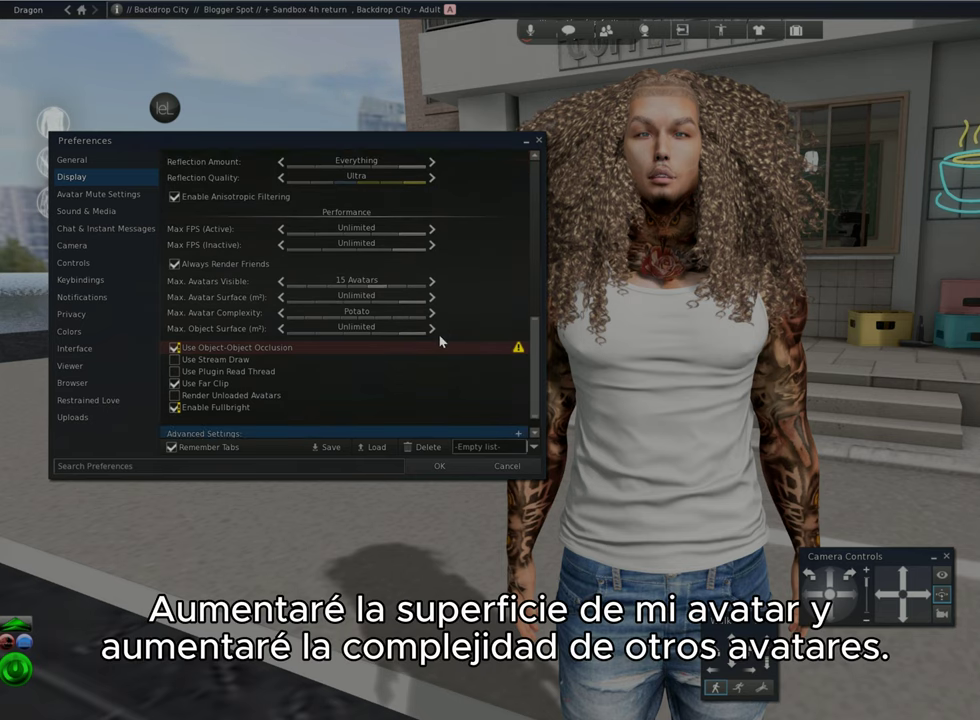
scroll(440, 342, "down", 2)
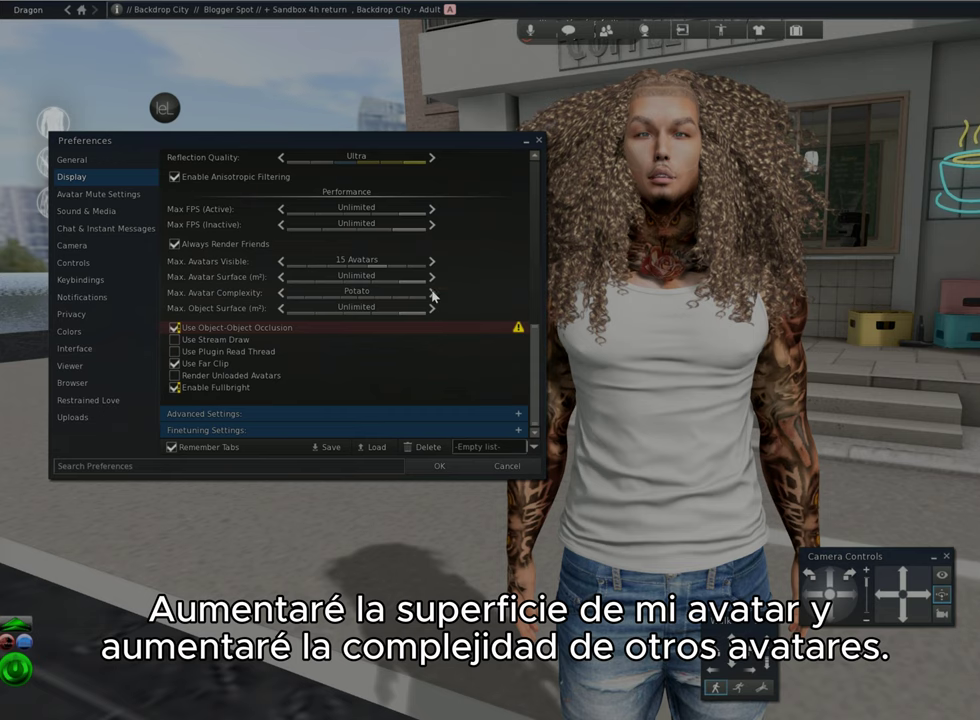
left_click(432, 292)
left_click(432, 293)
left_click(432, 293)
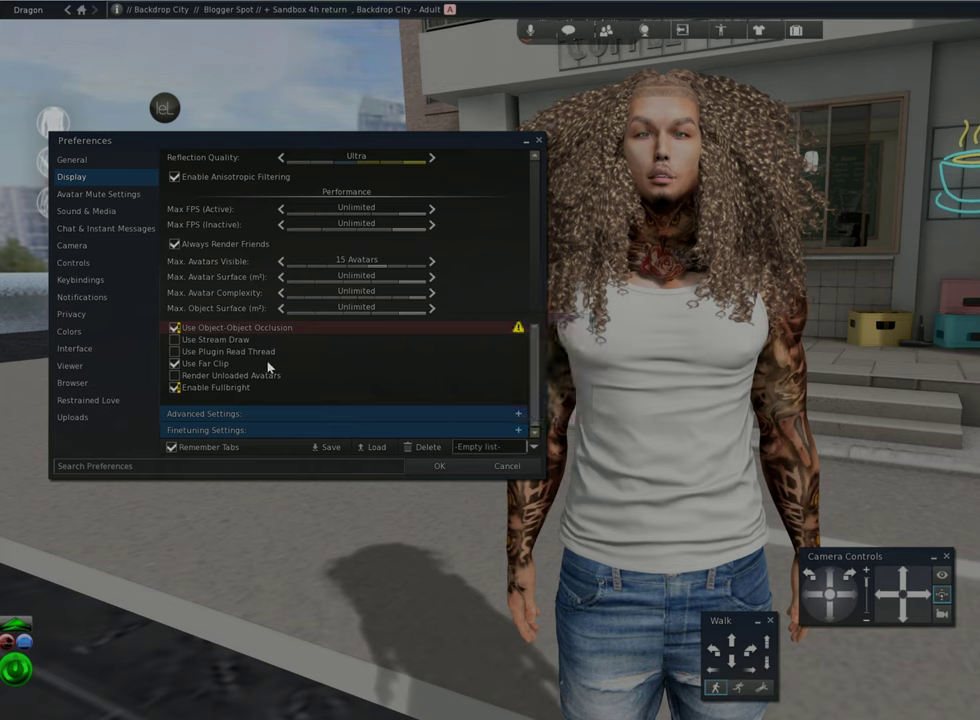
scroll(268, 401, "up", 10)
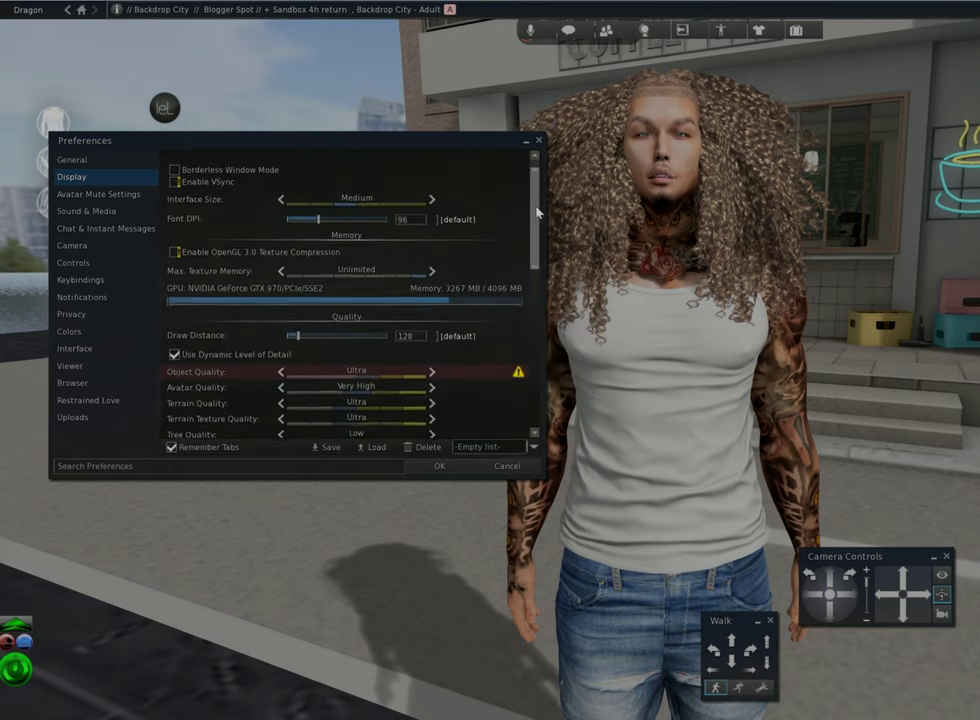
Step: Collapse Basic Settings and expand Advanced Settings
left_click(520, 160)
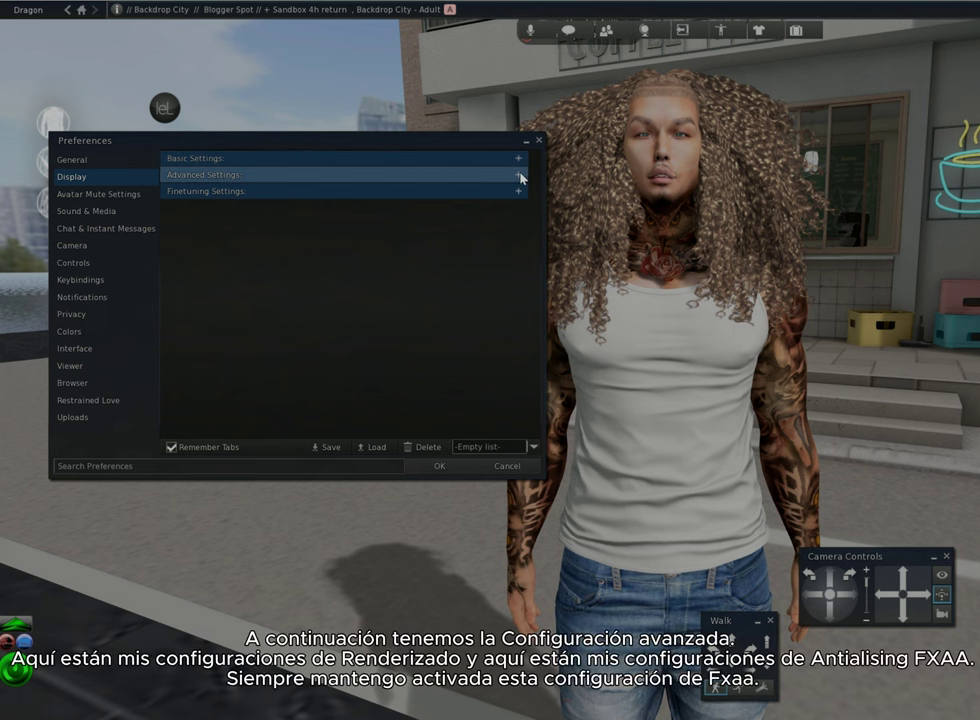
left_click(519, 175)
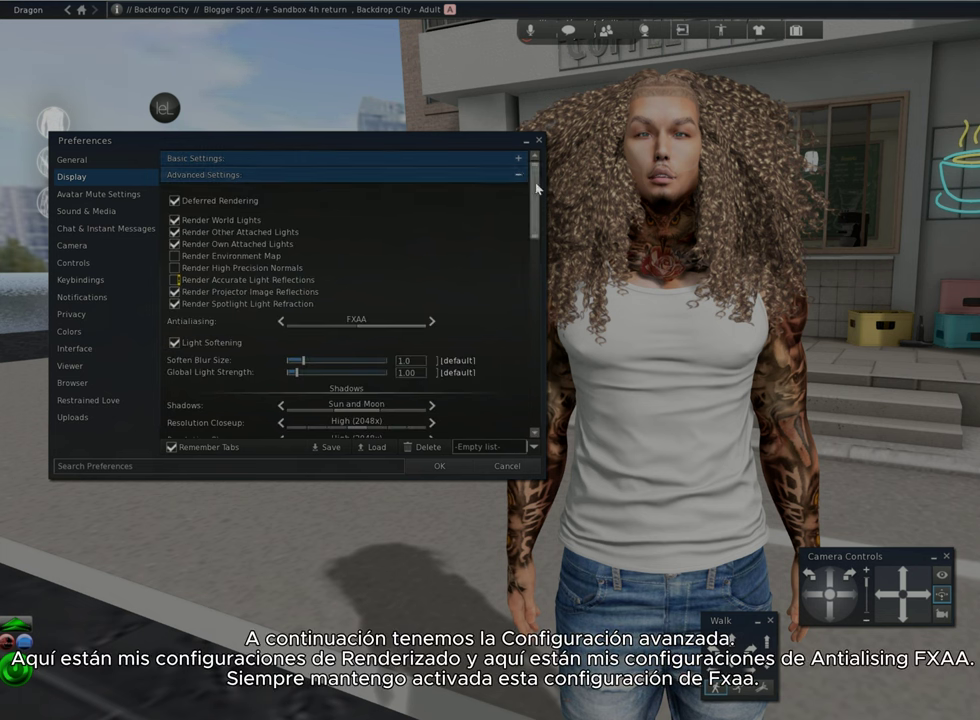
scroll(410, 152, "down", 1)
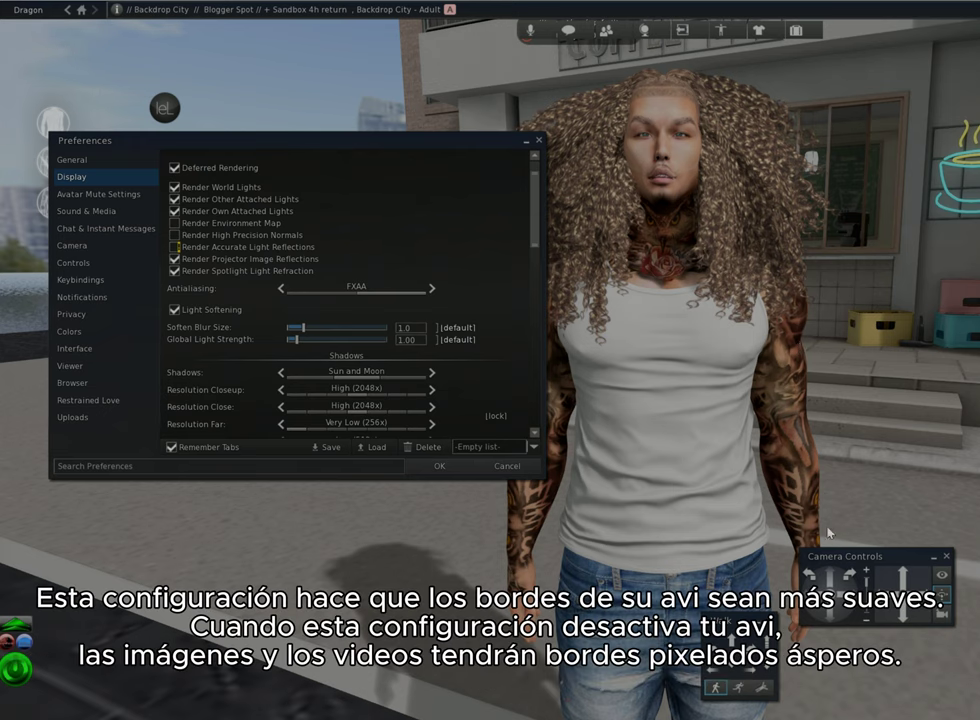
Step: Toggle Antialiasing off to compare, then set it back to FXAA
left_click(280, 290)
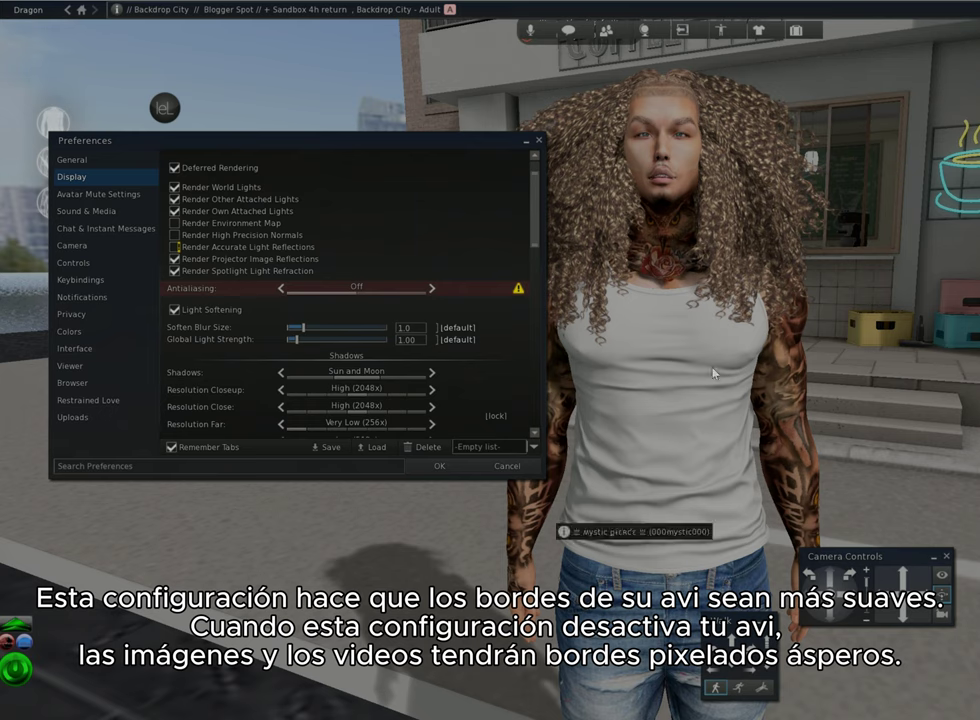
left_click(432, 288)
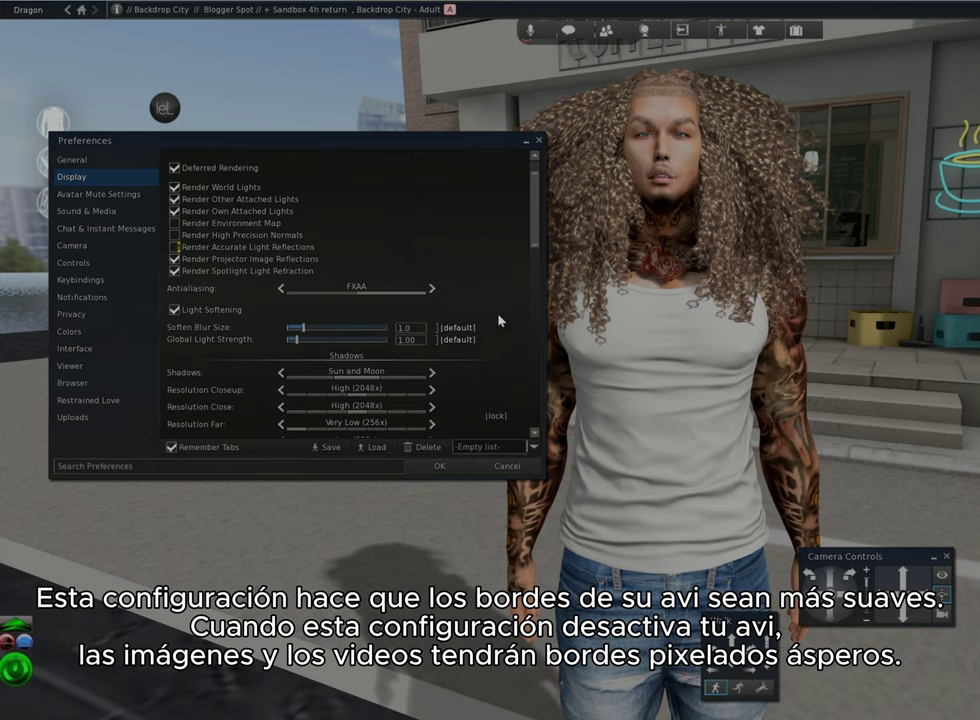
scroll(484, 300, "down", 3)
Step: Add Projectors to shadow sources and raise closeup and close resolutions to Ultra+ (8192x)
scroll(533, 258, "down", 3)
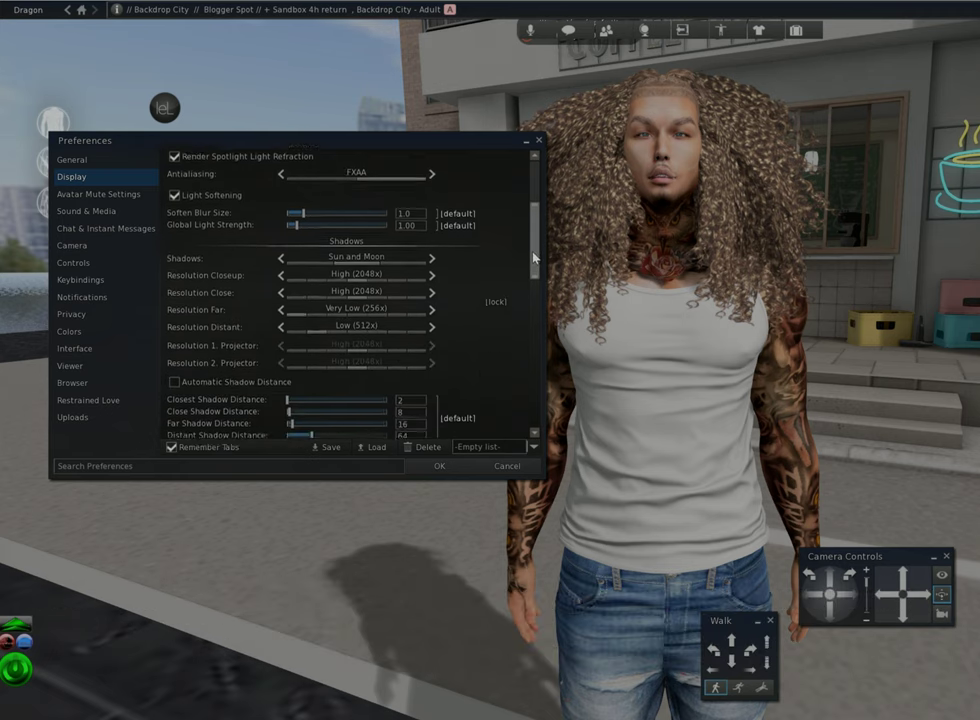
scroll(533, 258, "down", 2)
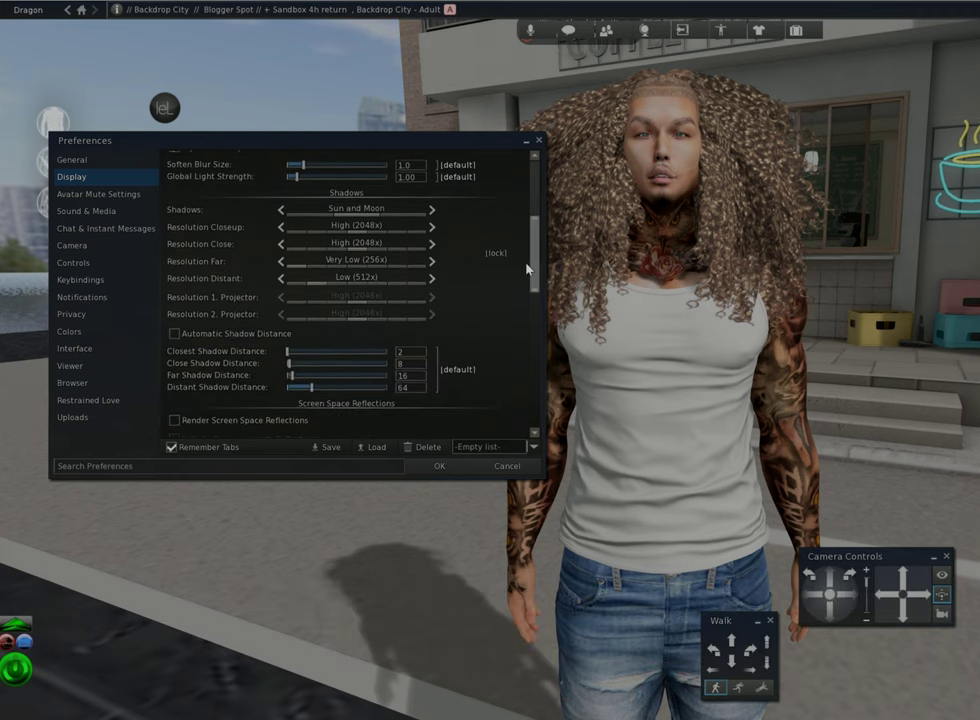
left_click(433, 210)
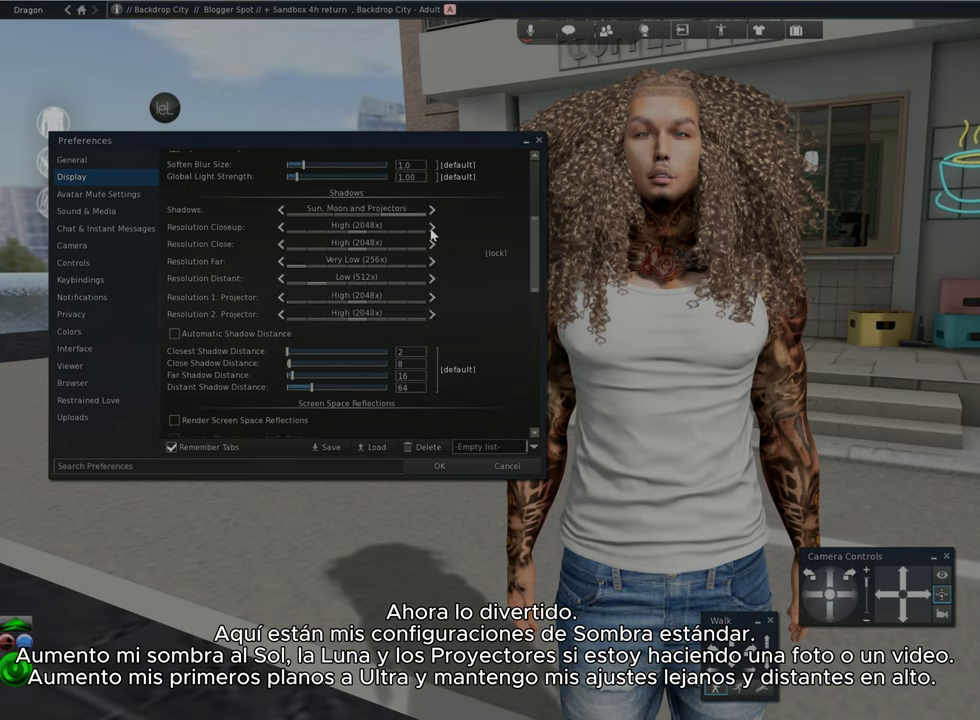
left_click(432, 228)
left_click(431, 228)
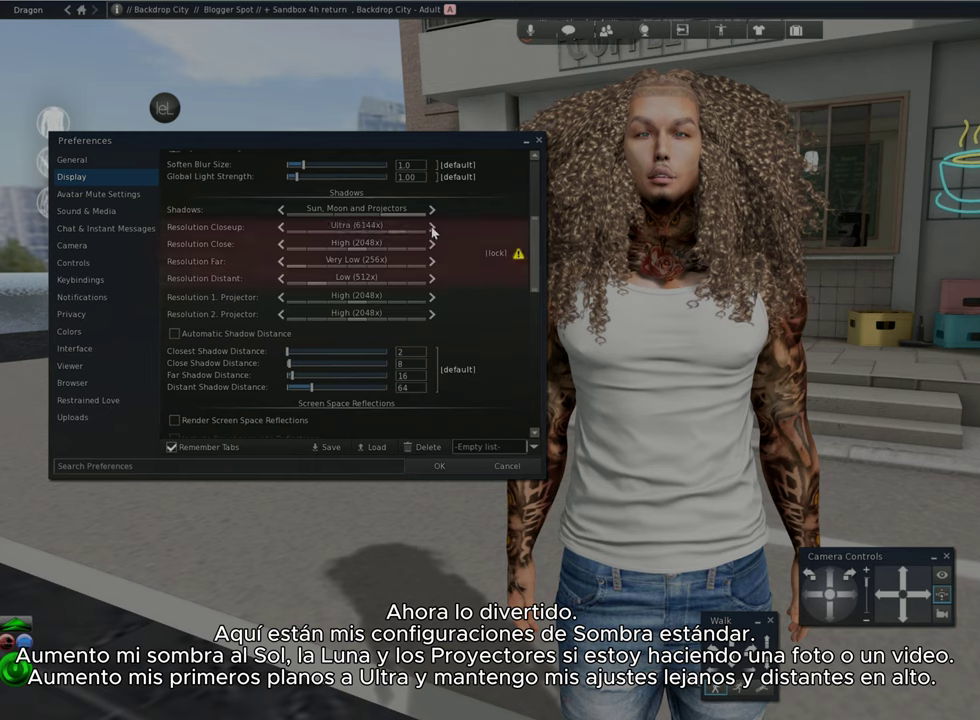
left_click(431, 244)
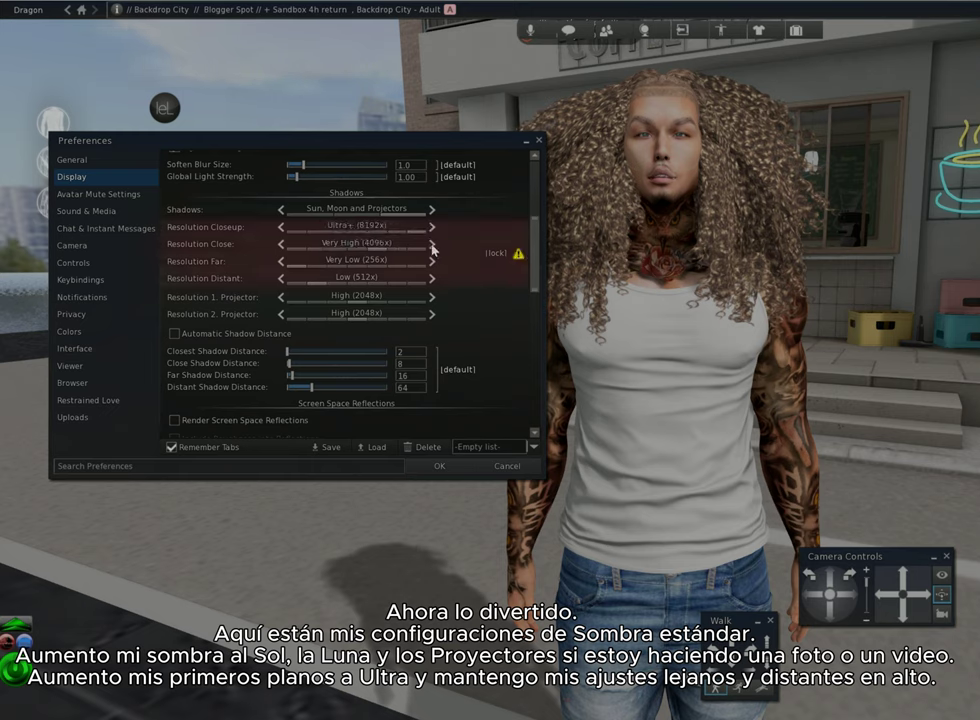
left_click(432, 244)
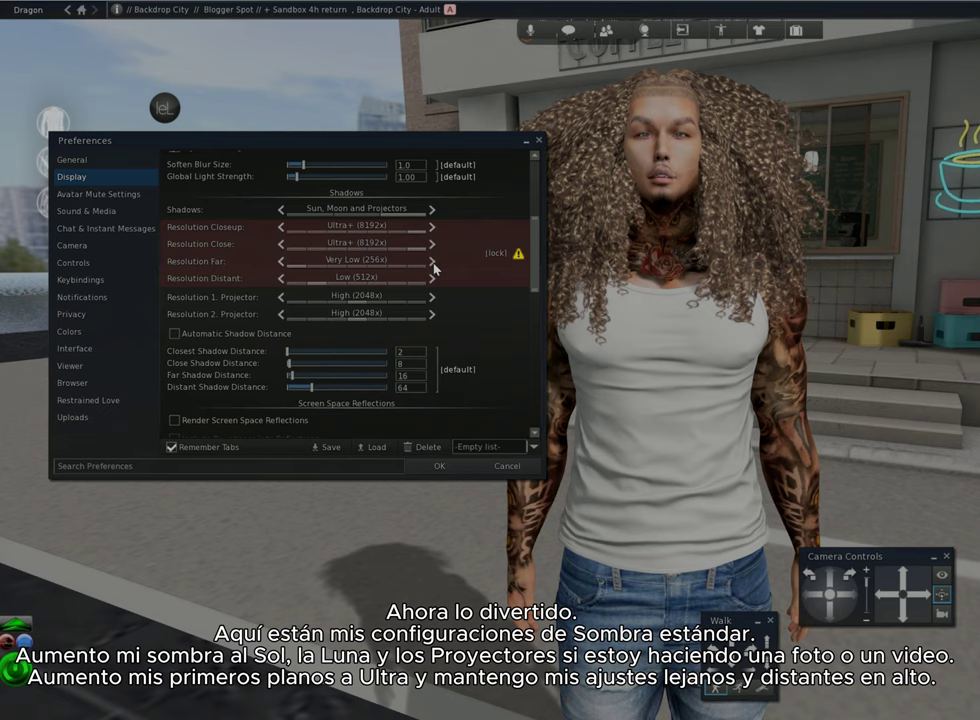
Step: Set far and distant shadow resolutions to High (2048x) and both projectors to Ultra+
left_click(433, 262)
left_click(433, 262)
left_click(433, 262)
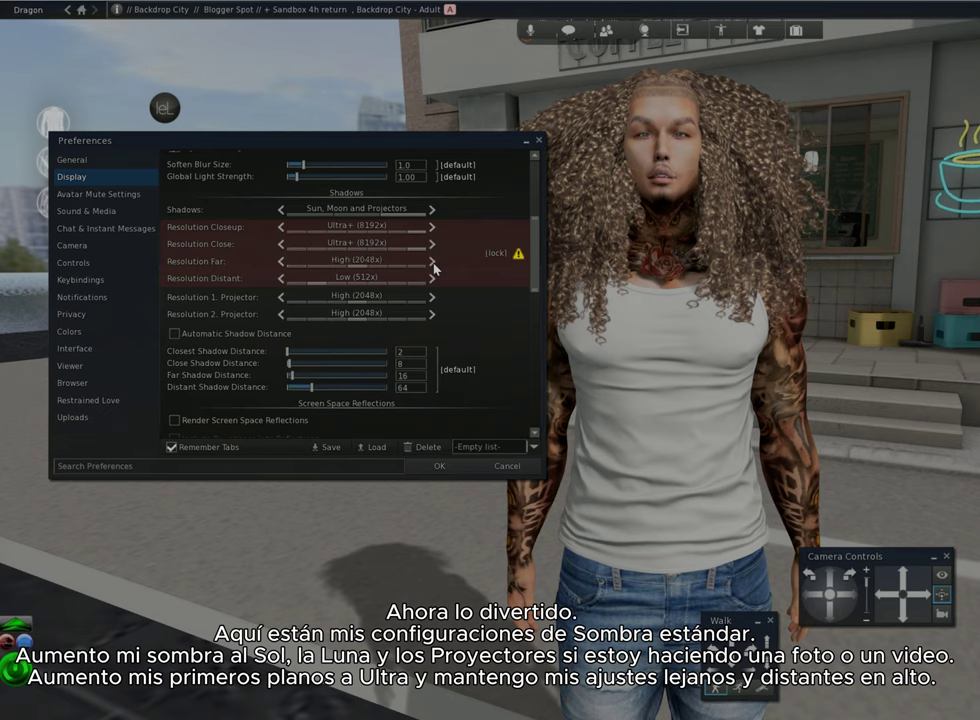
left_click(433, 279)
left_click(433, 279)
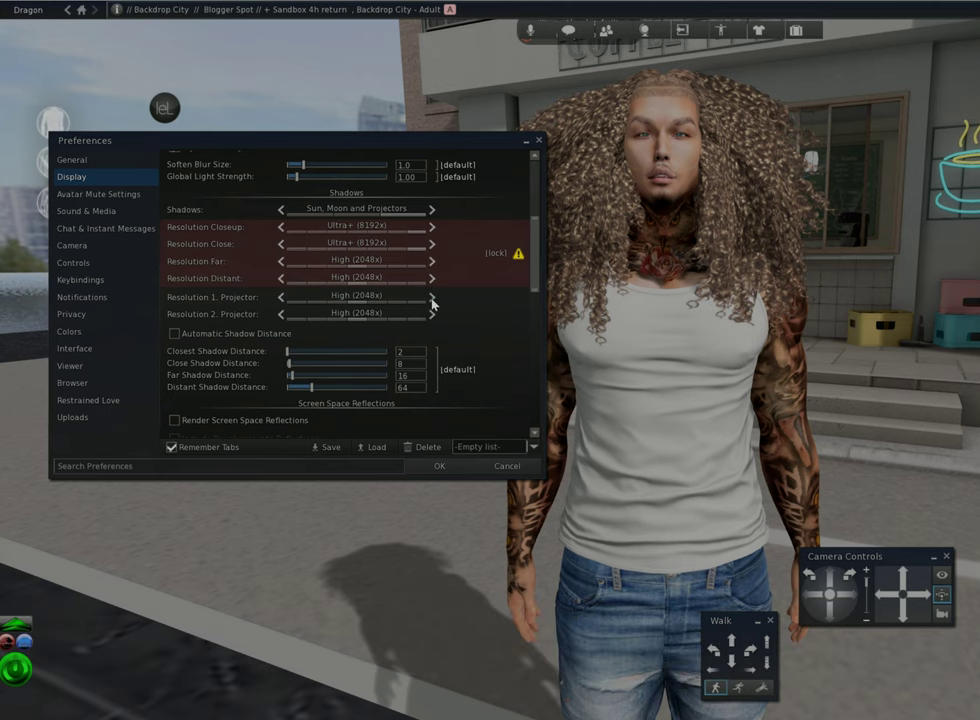
left_click(433, 297)
left_click(433, 297)
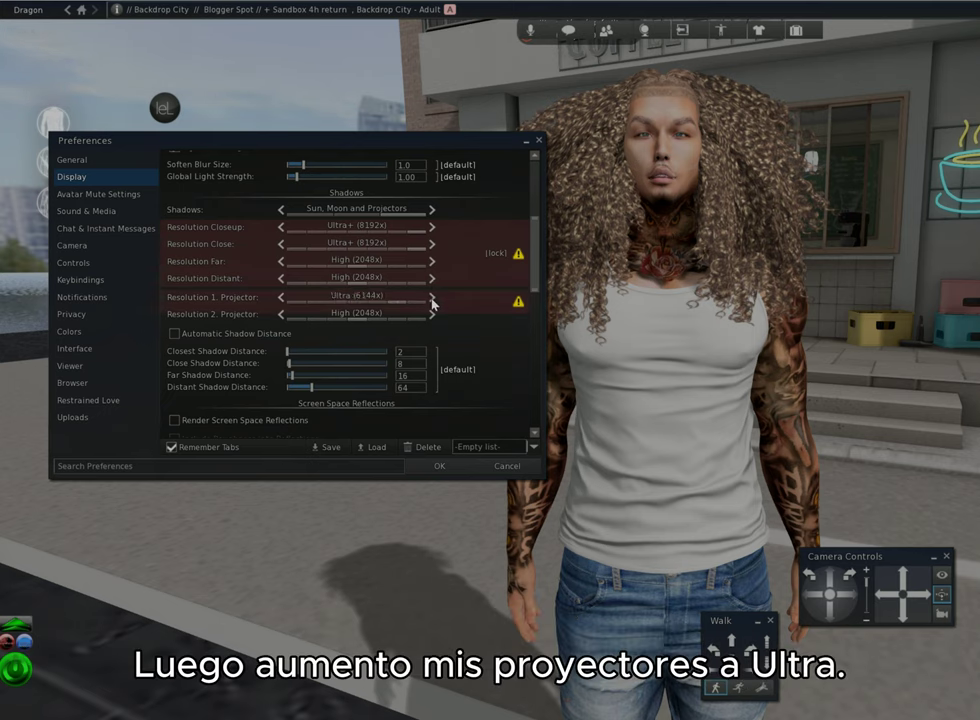
left_click(433, 314)
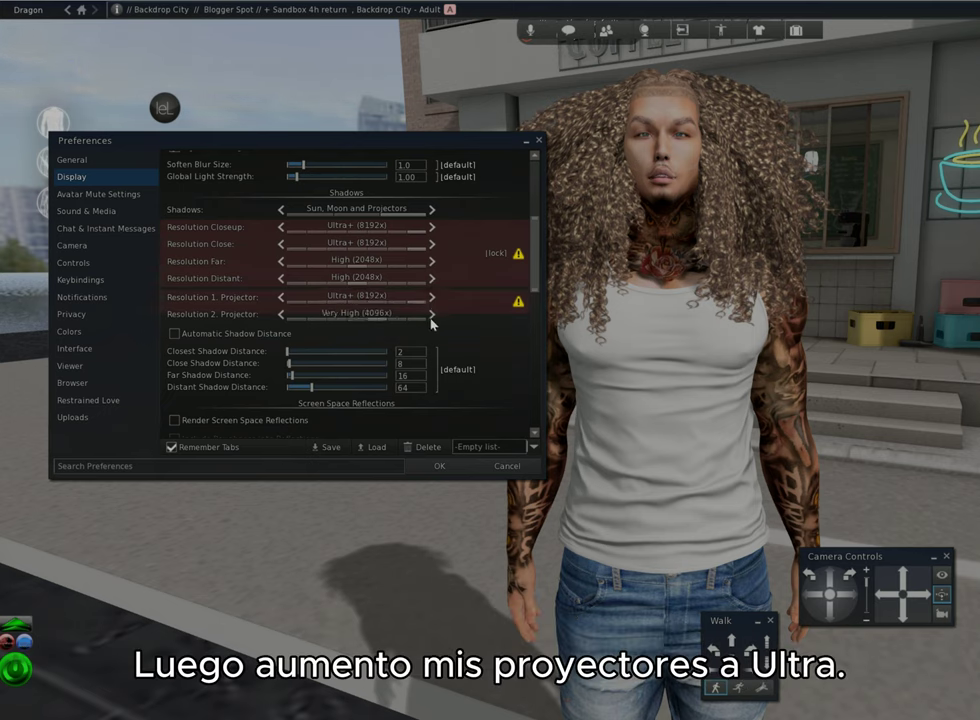
left_click(432, 315)
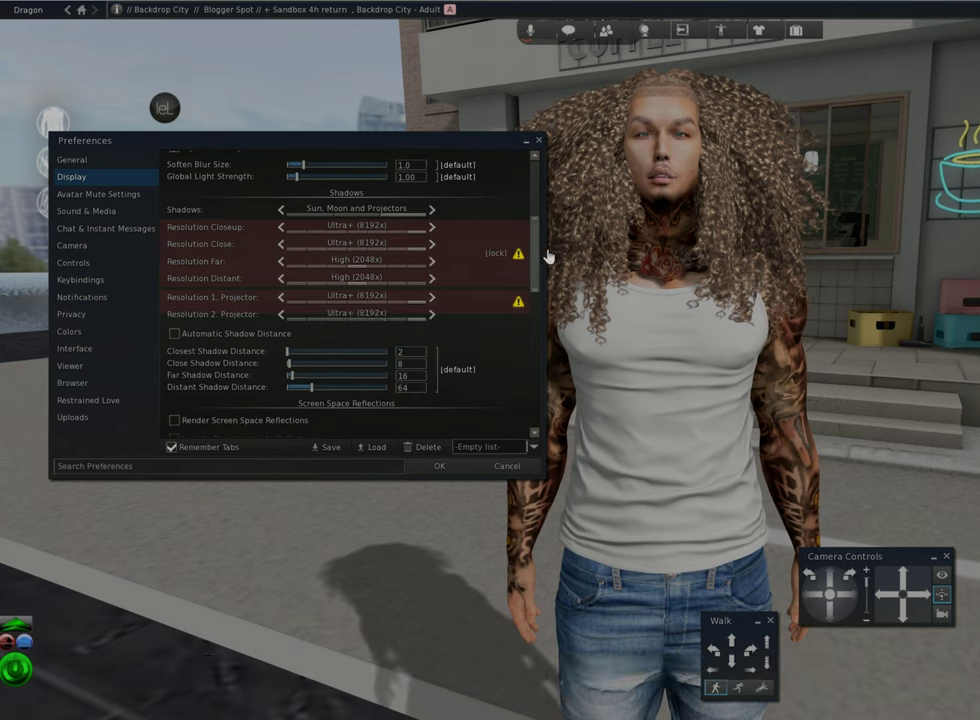
scroll(538, 252, "down", 3)
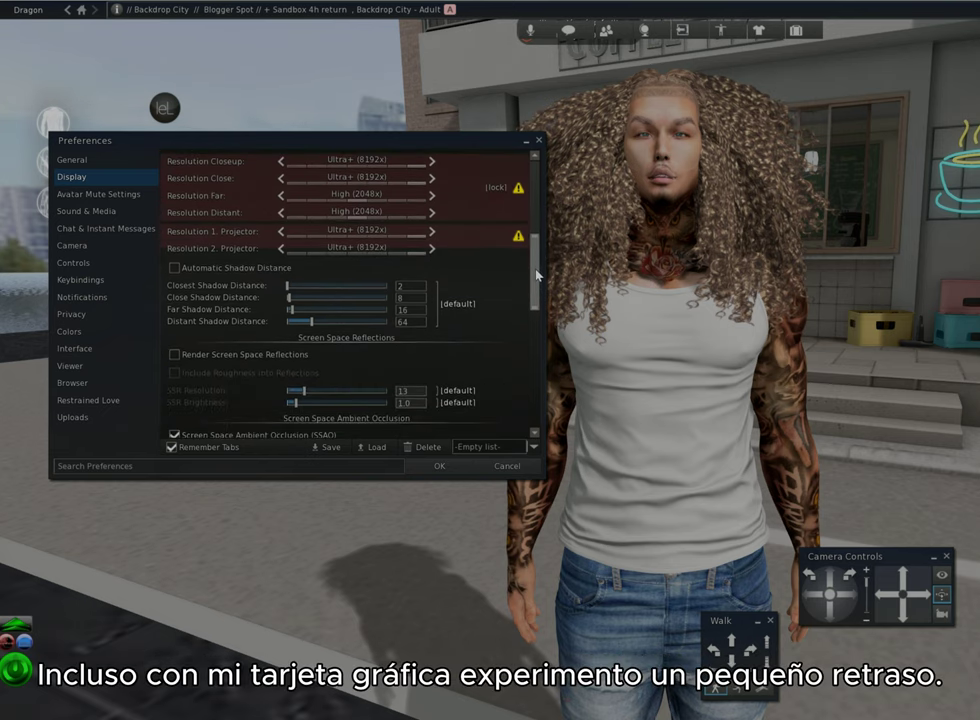
Step: Scroll down to the Screen Space Ambient Occlusion settings and move Preferences up-left
scroll(537, 275, "down", 1)
left_click_drag(537, 275, 535, 282)
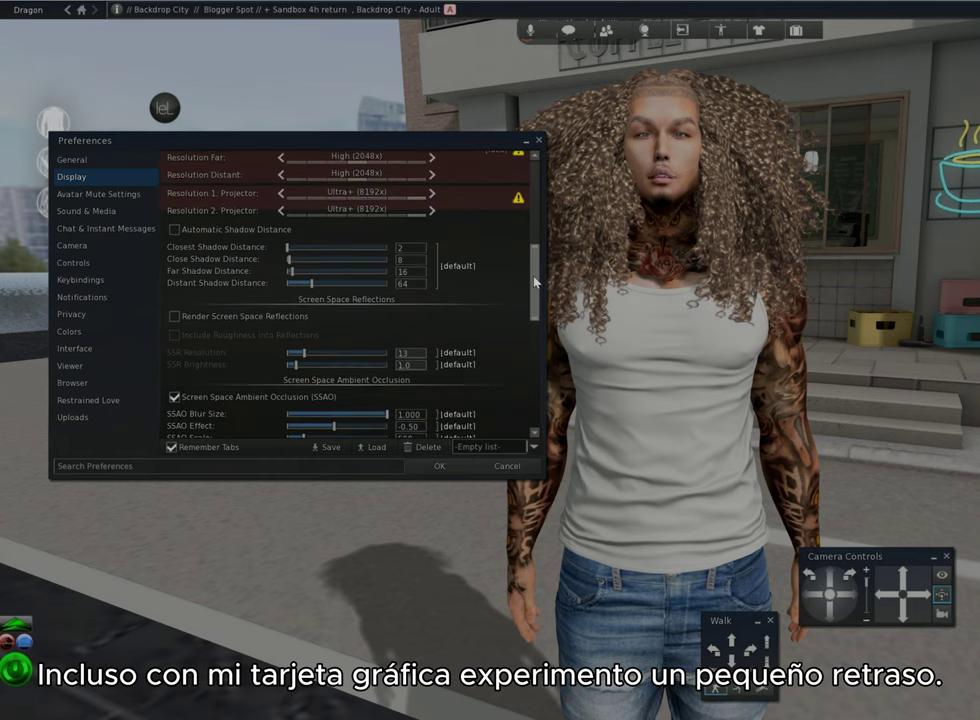
scroll(534, 285, "down", 1)
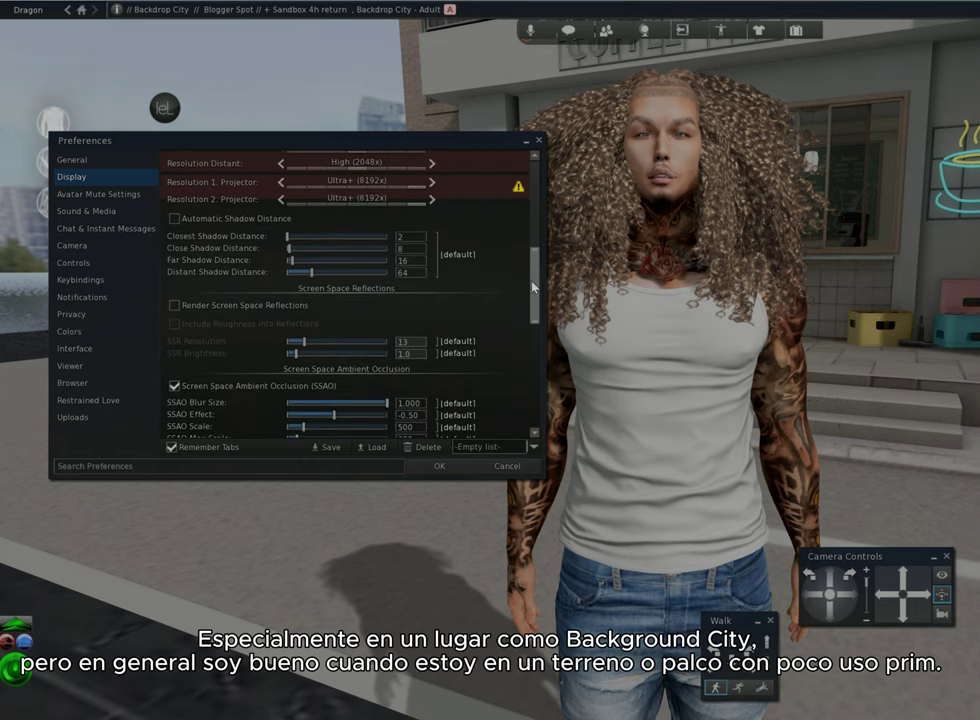
scroll(534, 287, "down", 1)
scroll(534, 290, "down", 2)
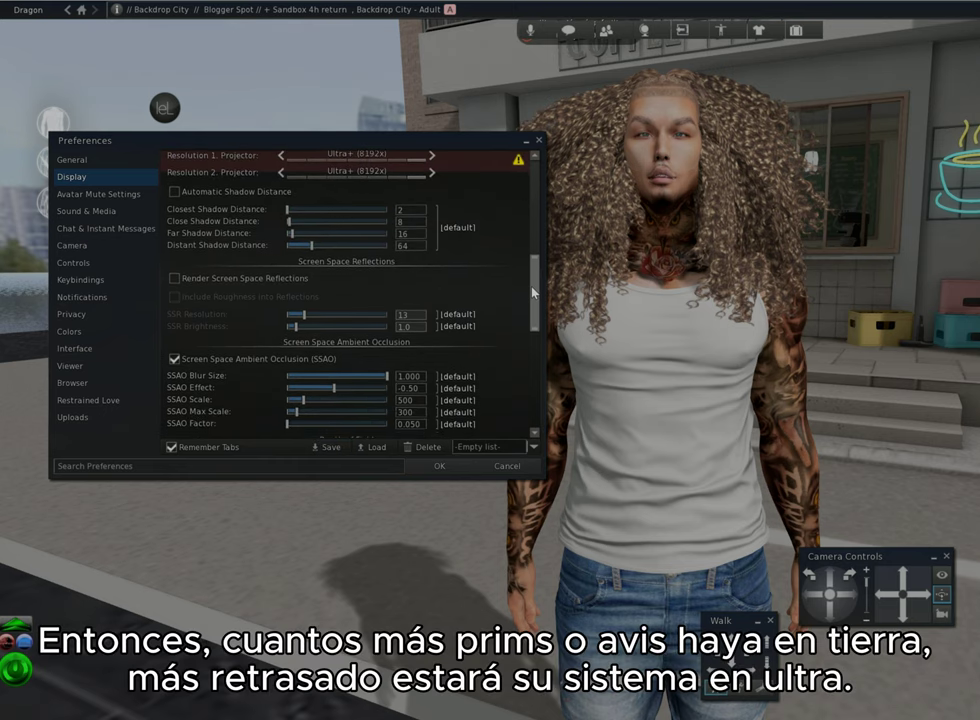
left_click_drag(534, 292, 534, 301)
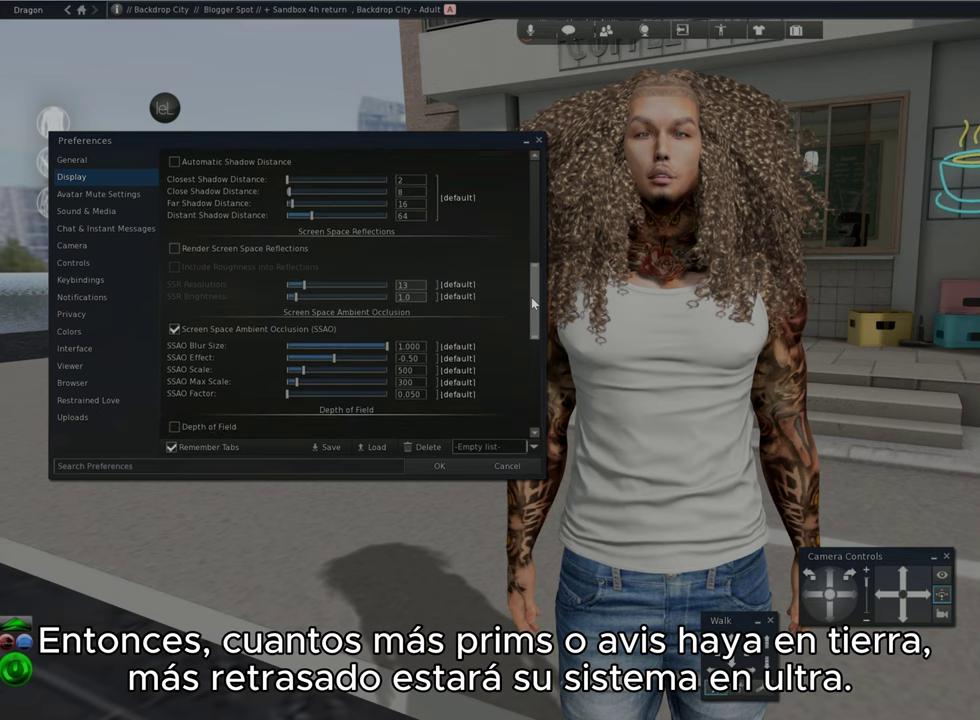
scroll(533, 302, "down", 2)
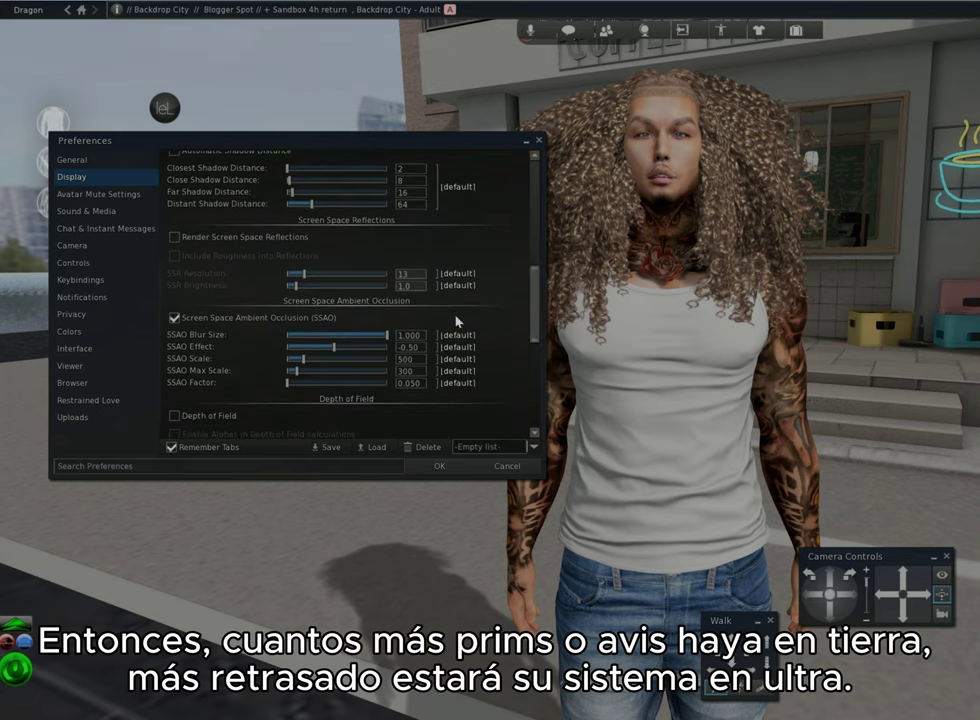
left_click_drag(460, 144, 428, 93)
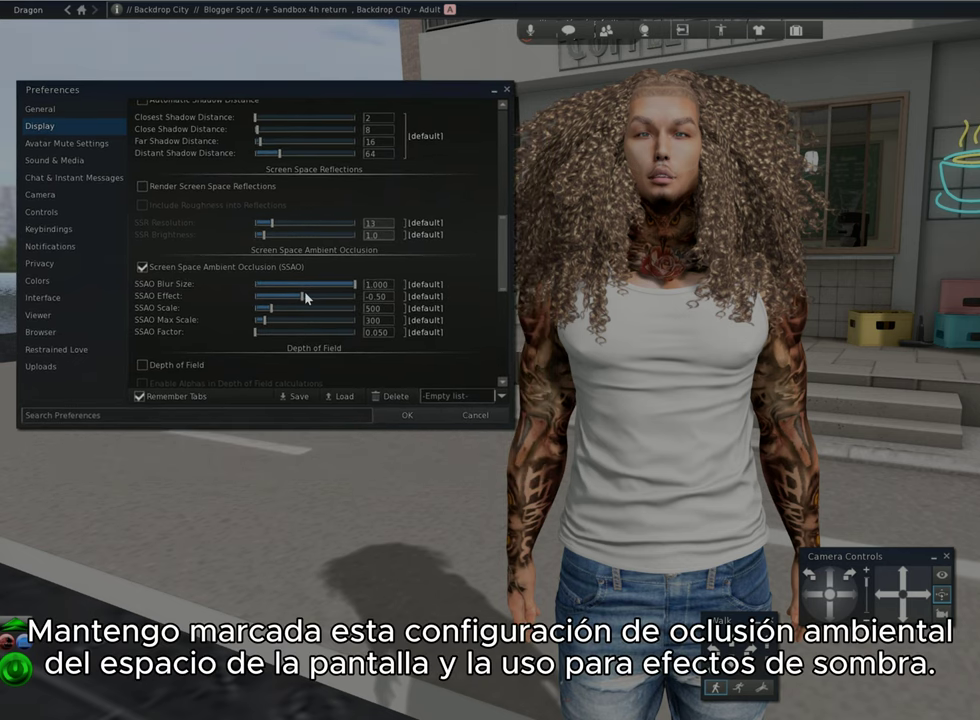
Step: Tune SSAO to Blur Size 0.552, Effect -1.79, Scale 739, Max Scale 537, Factor 1.791
left_click_drag(301, 297, 293, 298)
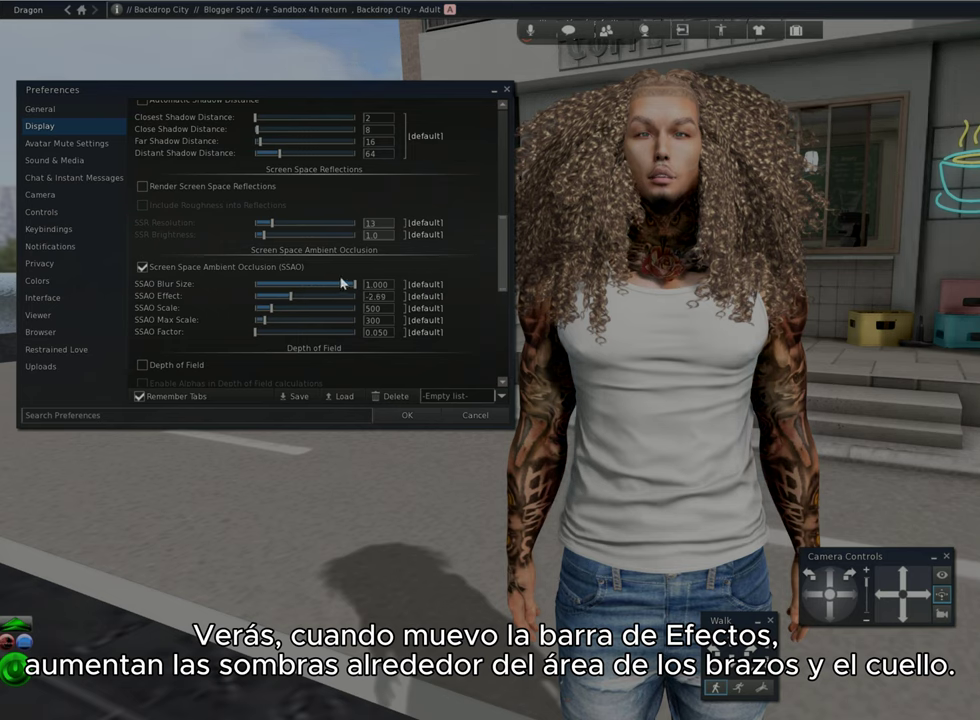
mouse_move(353, 283)
left_mouse_down()
mouse_move(337, 289)
mouse_move(361, 290)
left_mouse_up()
left_click_drag(280, 310, 294, 346)
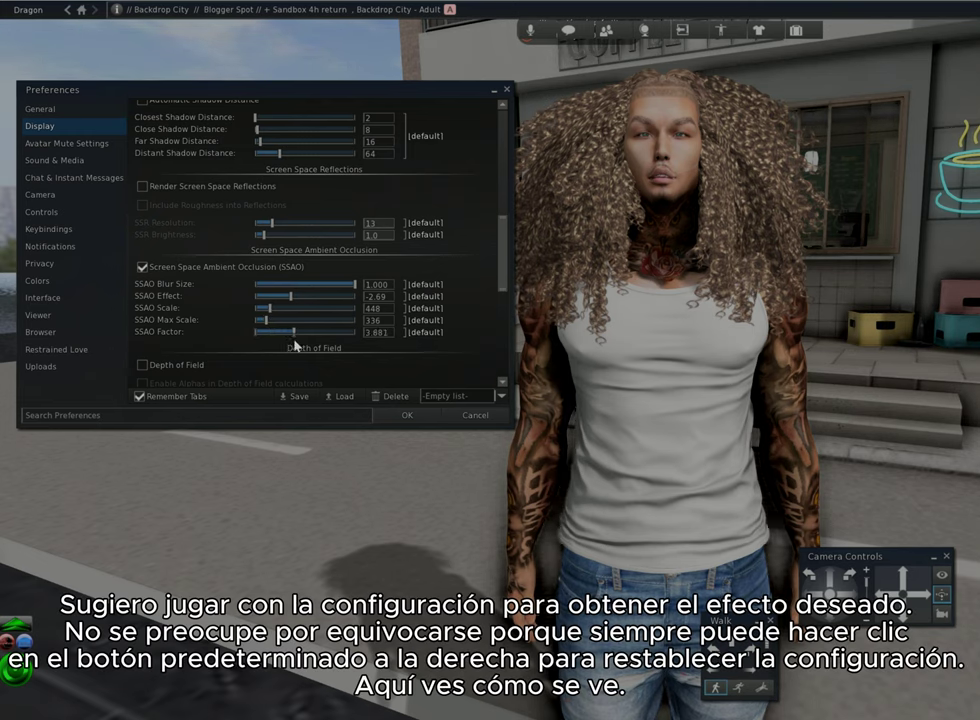
left_click_drag(289, 300, 296, 297)
mouse_move(354, 285)
left_mouse_down()
mouse_move(309, 285)
mouse_move(263, 308)
left_mouse_up()
mouse_move(265, 320)
left_mouse_down()
mouse_move(287, 321)
mouse_move(286, 332)
mouse_move(272, 331)
mouse_move(281, 310)
left_mouse_up()
Step: Minimize Preferences to inspect the avatar's shading, then restore the window
left_click(493, 89)
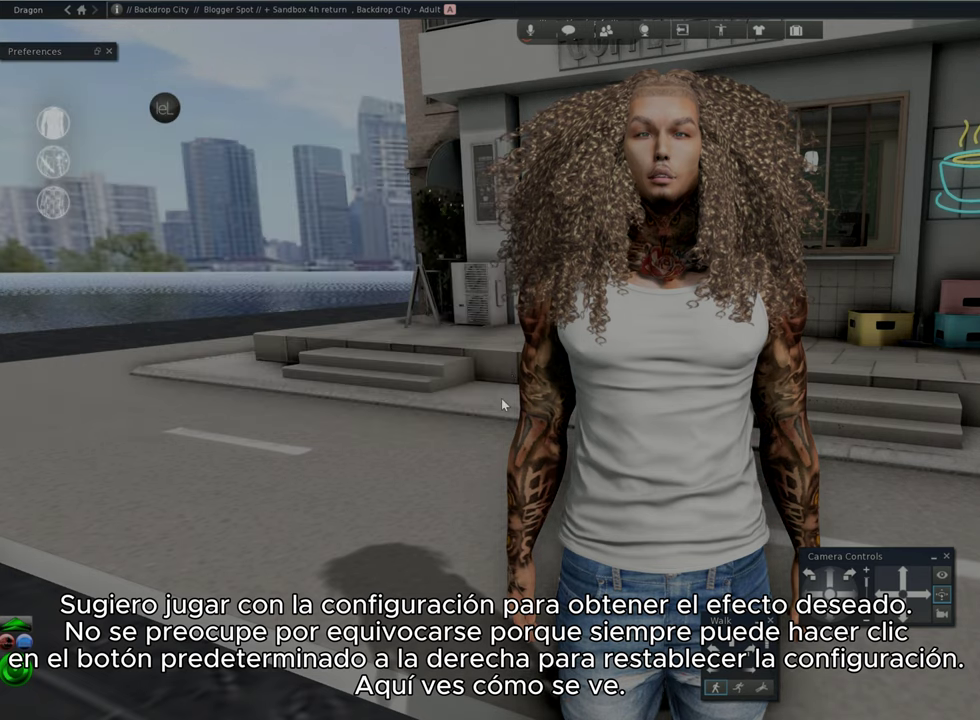
left_click(835, 577)
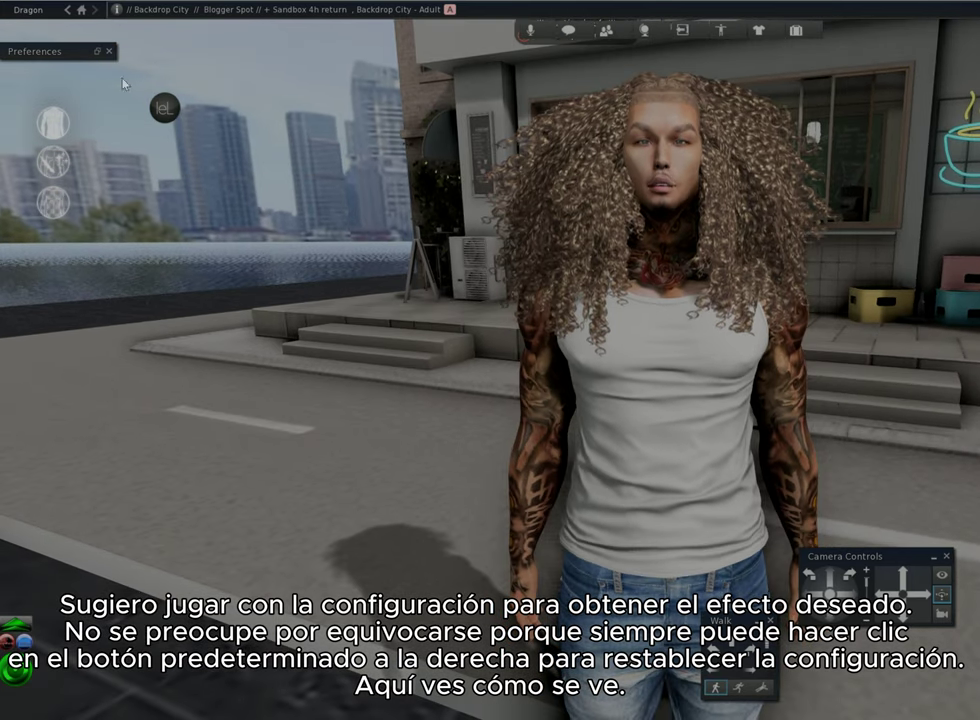
left_click(97, 51)
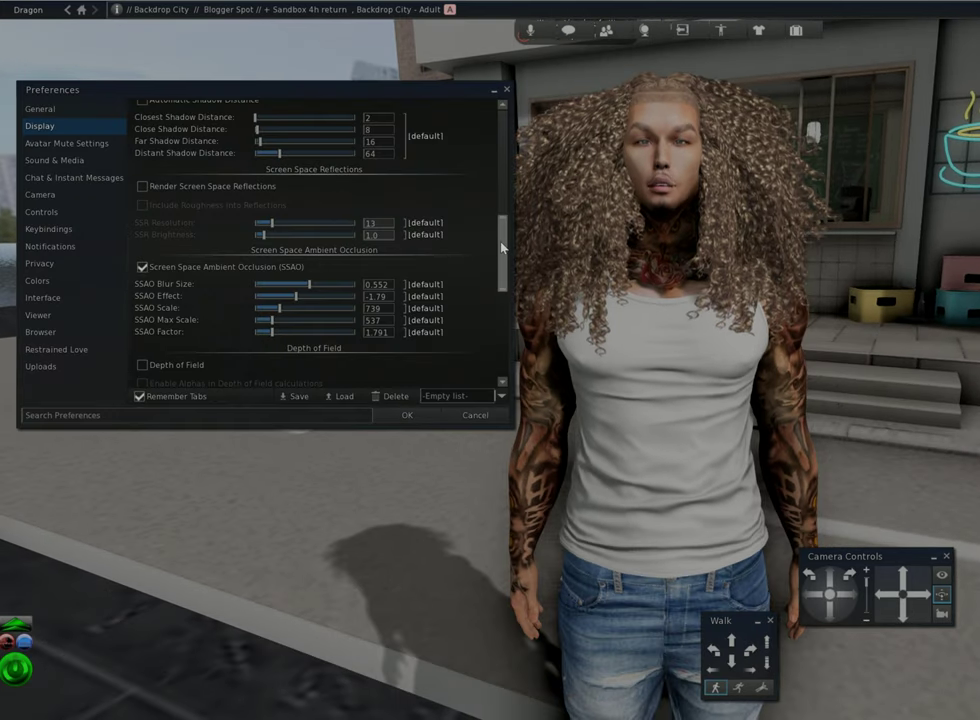
Step: Enable Depth of Field with Field of View 16, F-Number 17.6 and Focal Length 75
left_click_drag(503, 247, 502, 283)
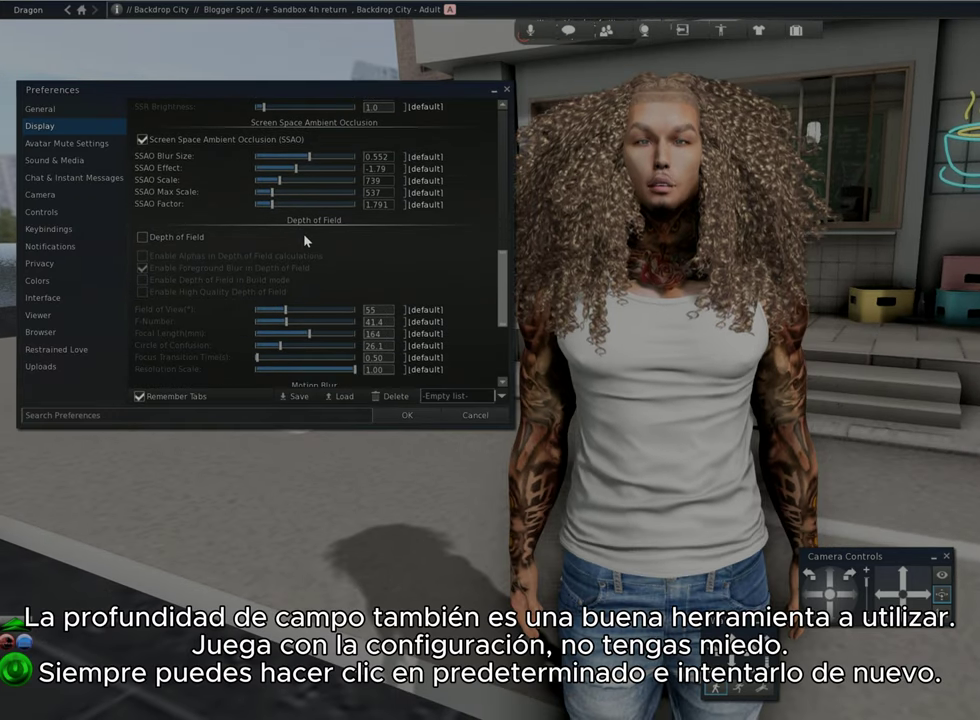
left_click(142, 239)
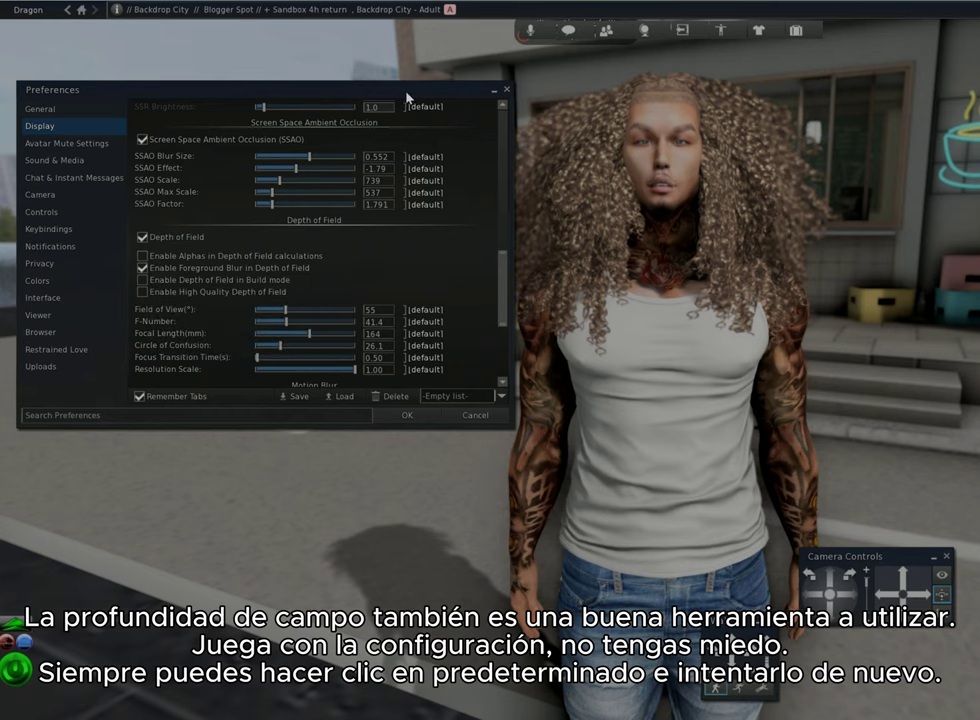
left_click_drag(491, 97, 473, 99)
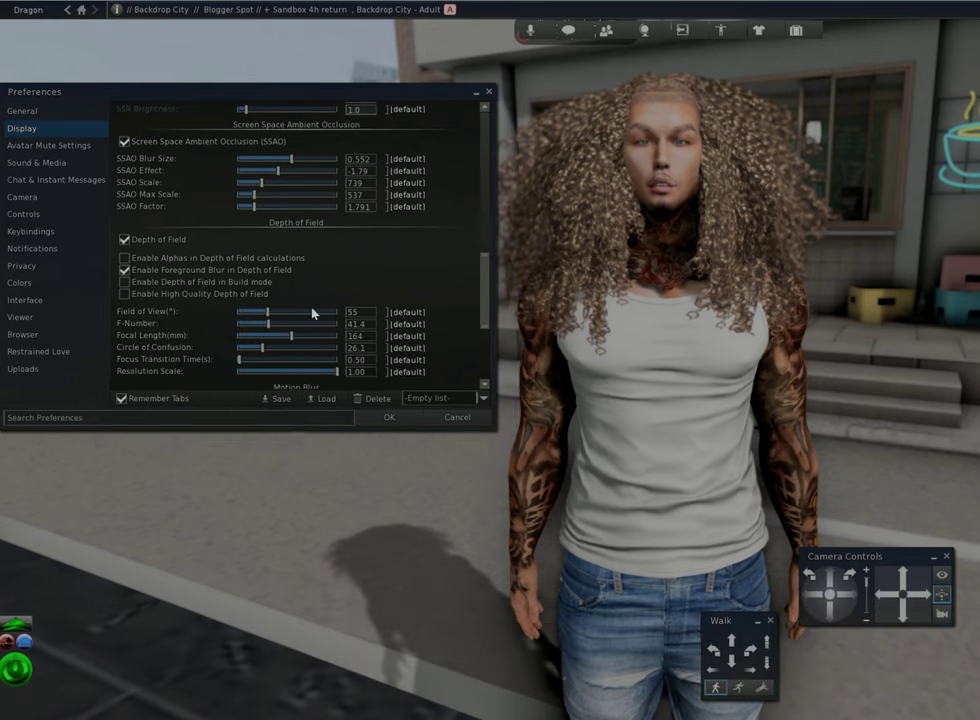
left_click_drag(268, 312, 262, 339)
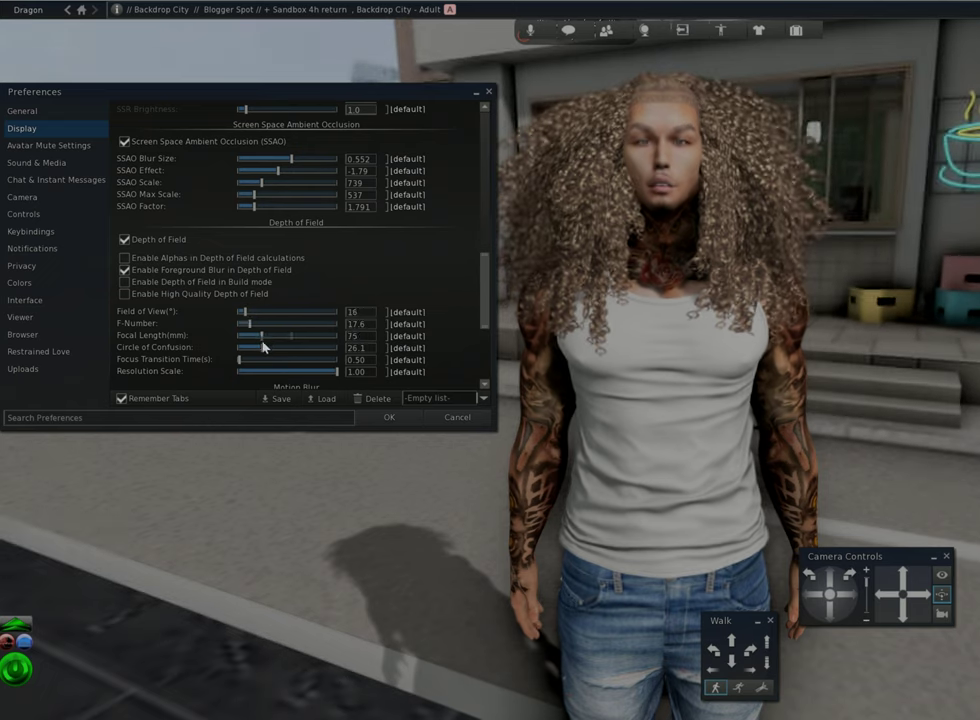
scroll(474, 350, "down", 5)
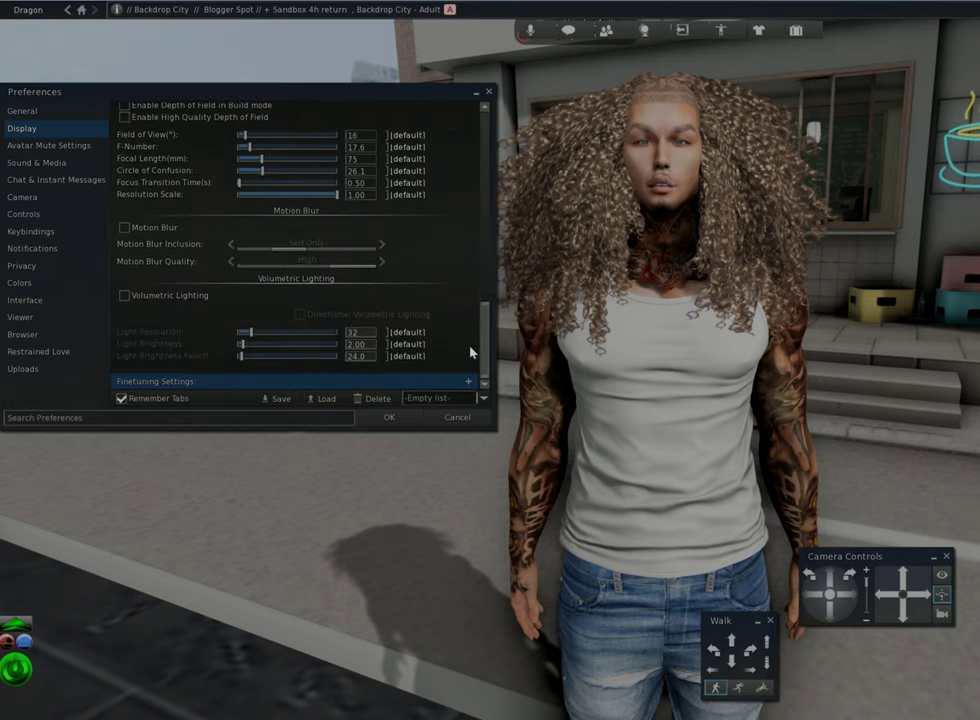
left_click_drag(485, 315, 486, 110)
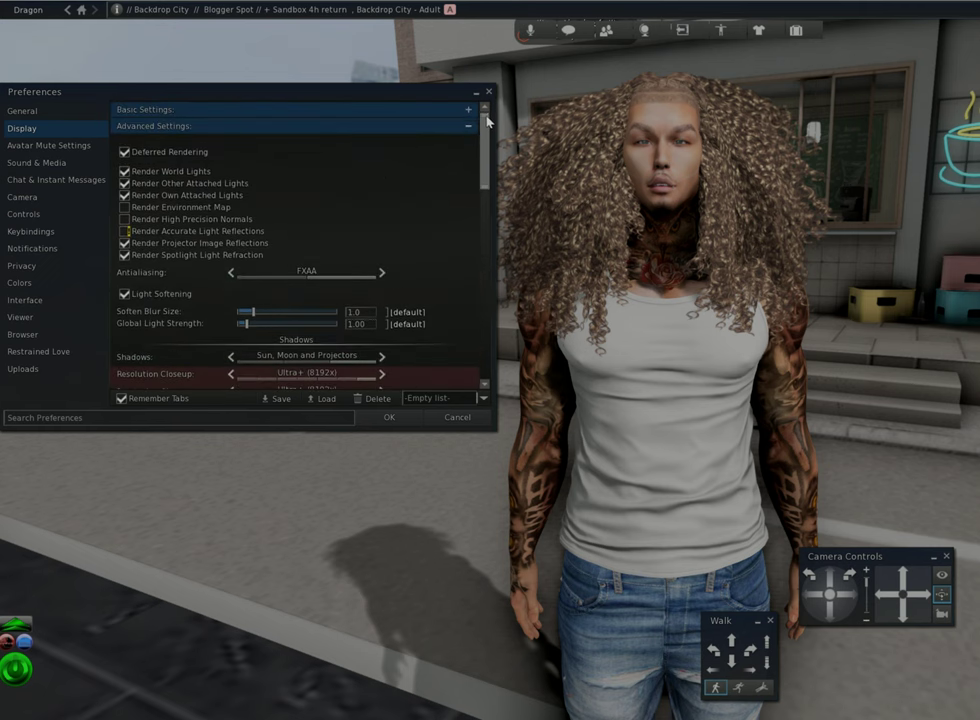
Step: Swap Advanced Settings for Finetuning Settings and review Tone Mapping, leaving defaults unchanged
left_click(467, 126)
left_click(468, 143)
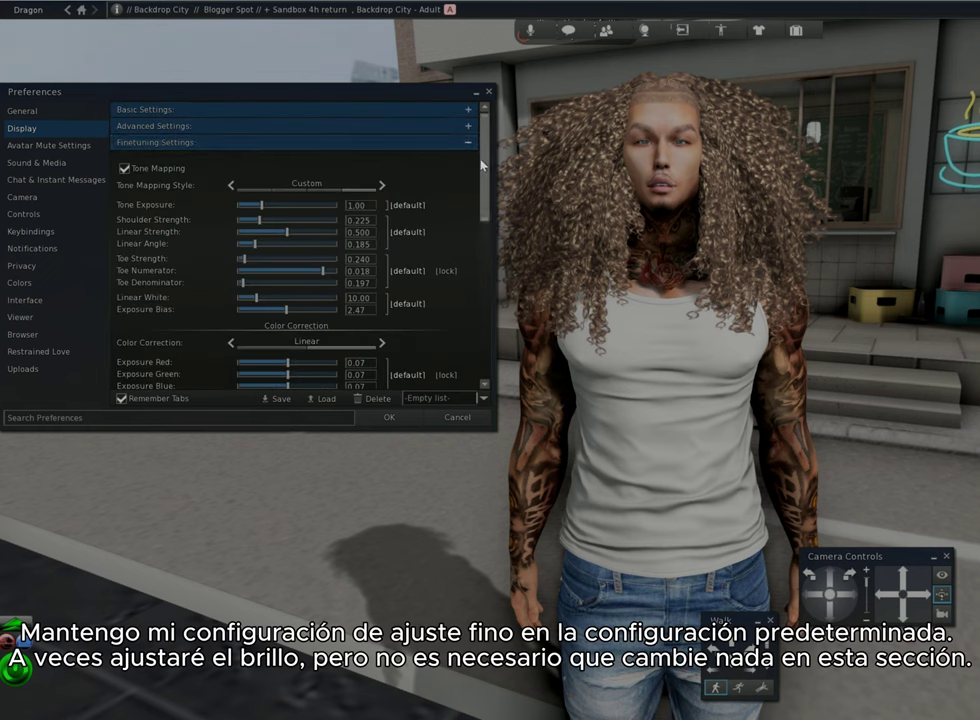
left_click_drag(482, 167, 483, 183)
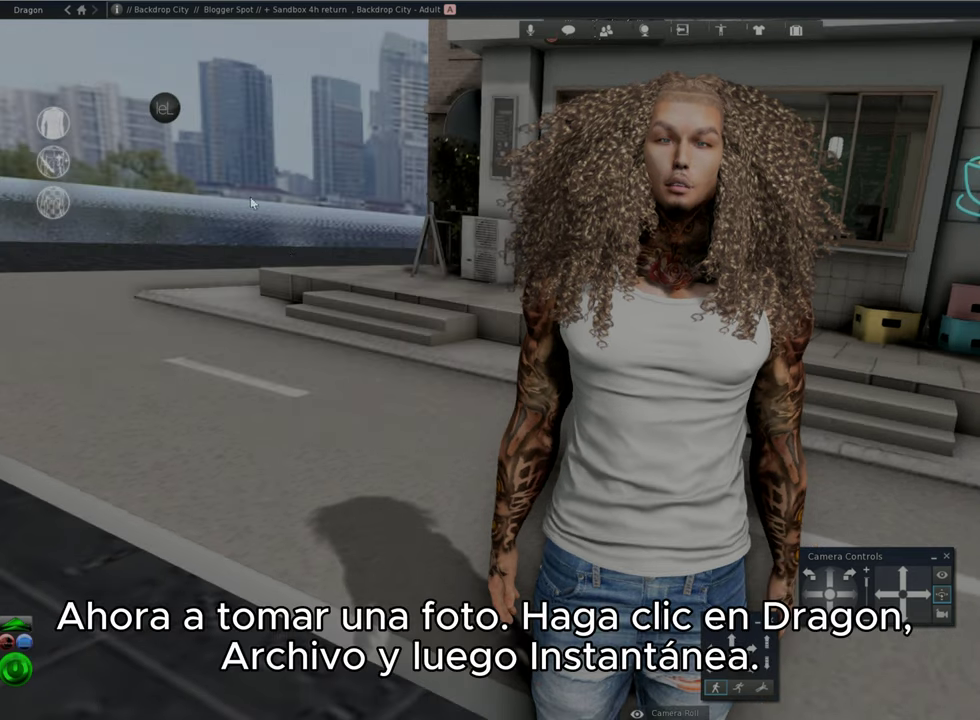
Step: Open the Snapshot window and choose to save the snapshot to disk
left_click(30, 12)
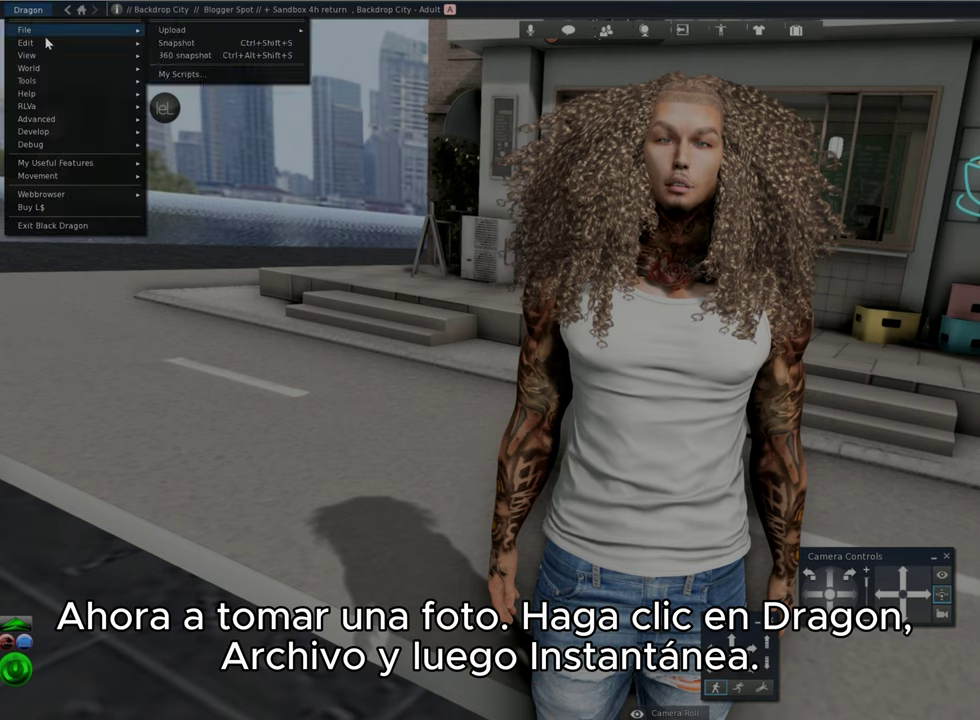
mouse_move(36, 29)
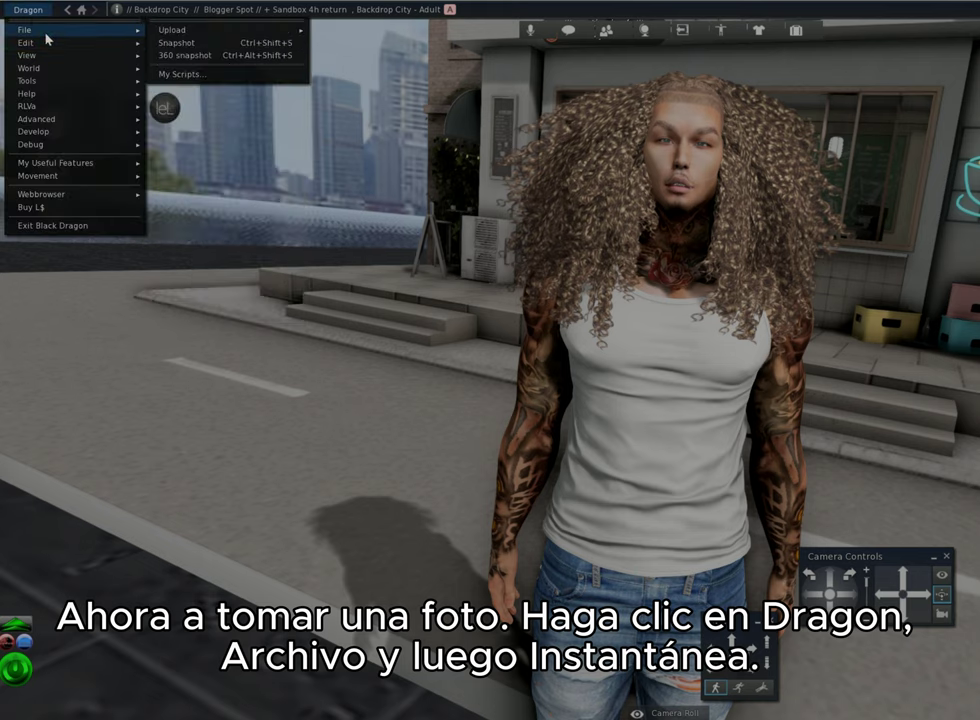
left_click(178, 44)
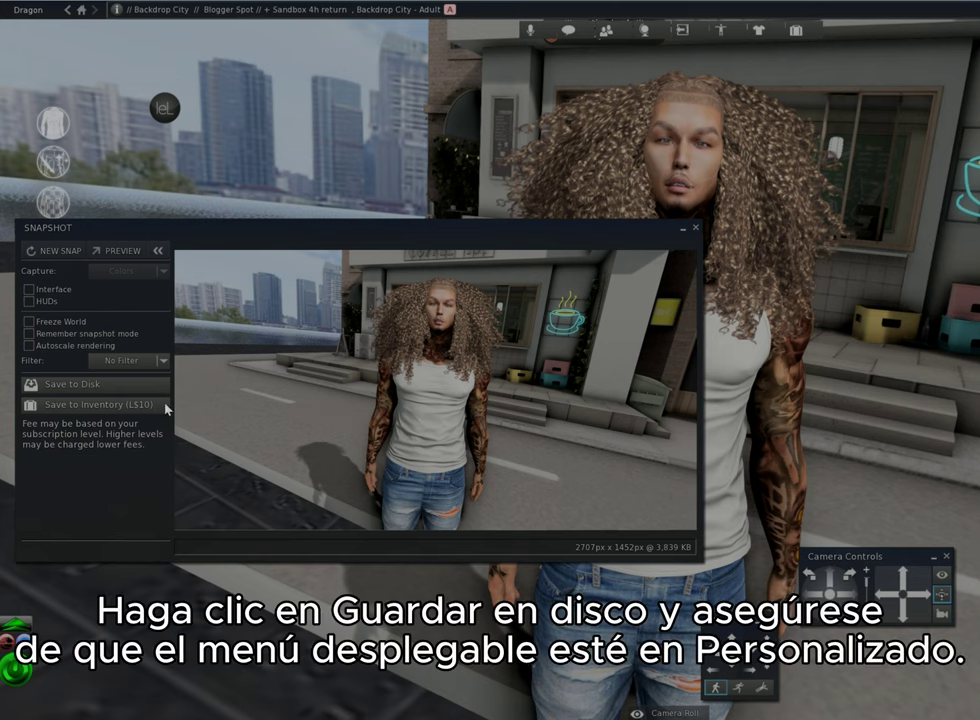
left_click(113, 392)
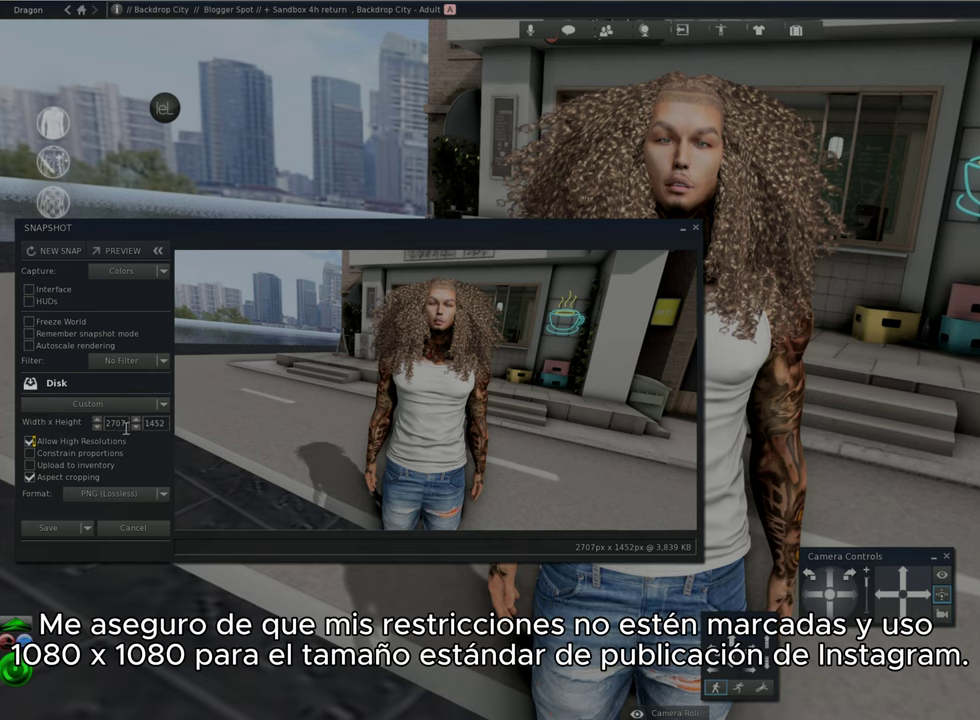
Step: Set the snapshot size to 1080 × 1080 and tilt the camera around the avatar
left_click_drag(127, 425, 100, 428)
type("1080")
key("Tab")
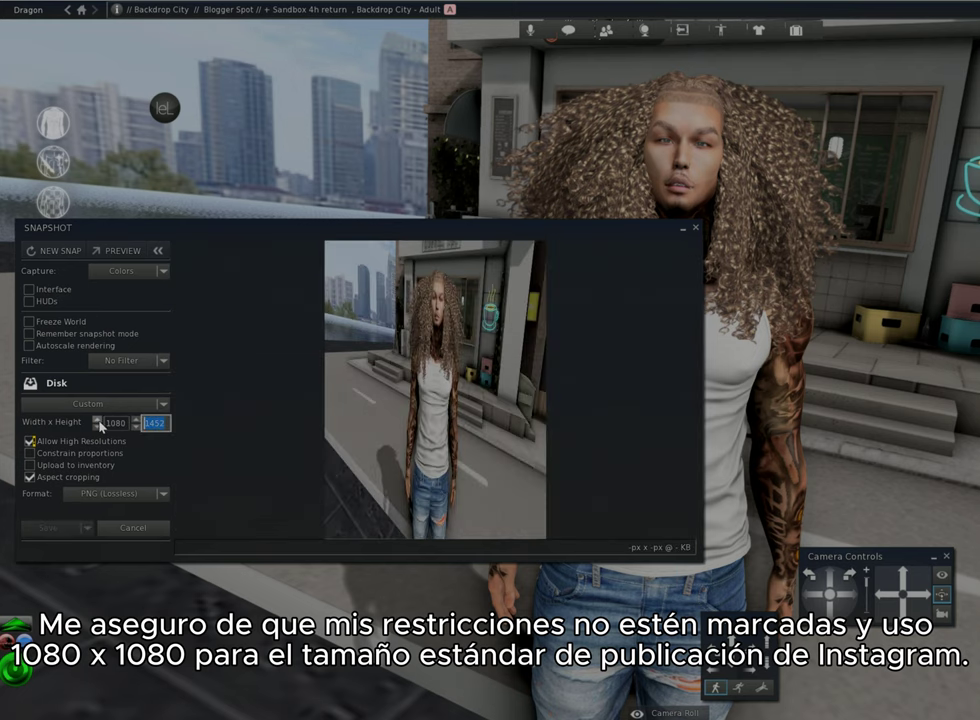
type("10")
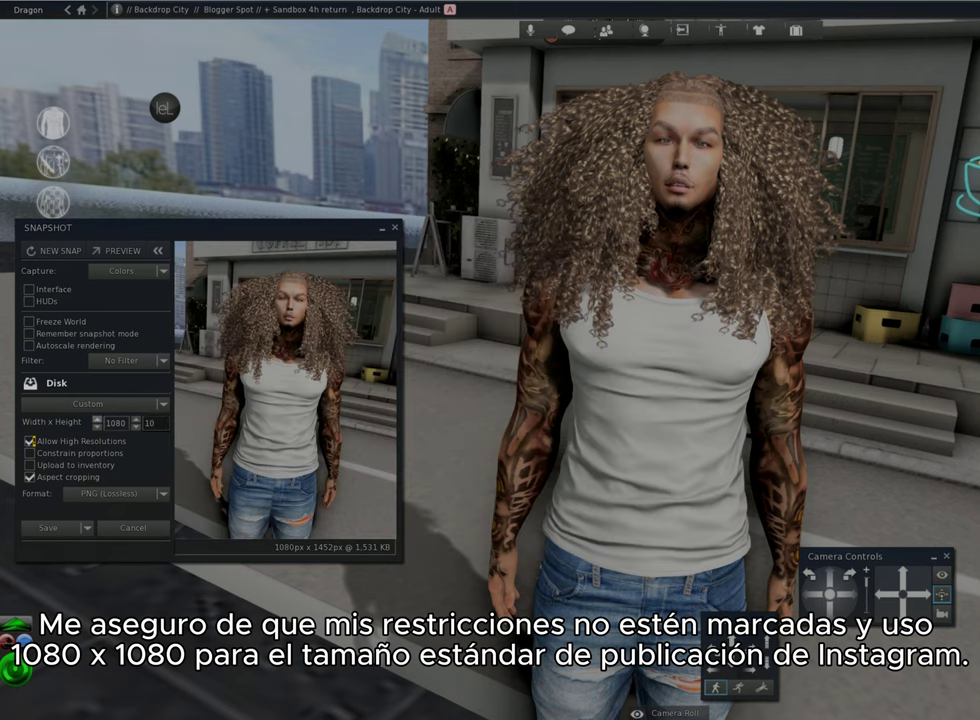
type("80")
key("Return")
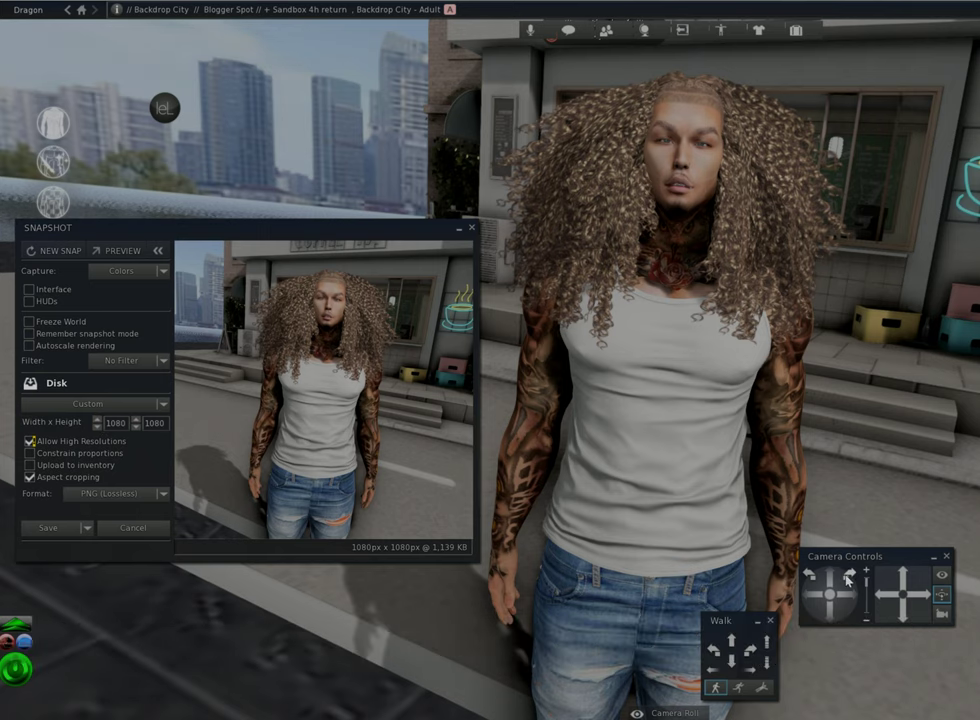
left_click_drag(848, 578, 848, 578)
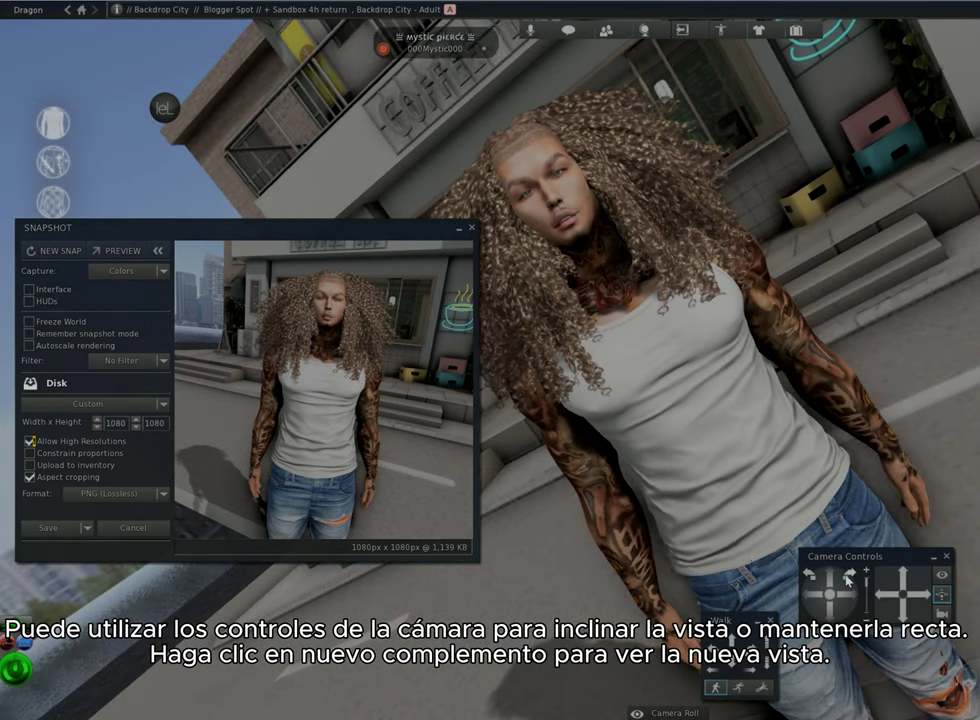
Step: Refresh the snapshot preview, orbit the camera, and retake it from the new angle
left_click(45, 252)
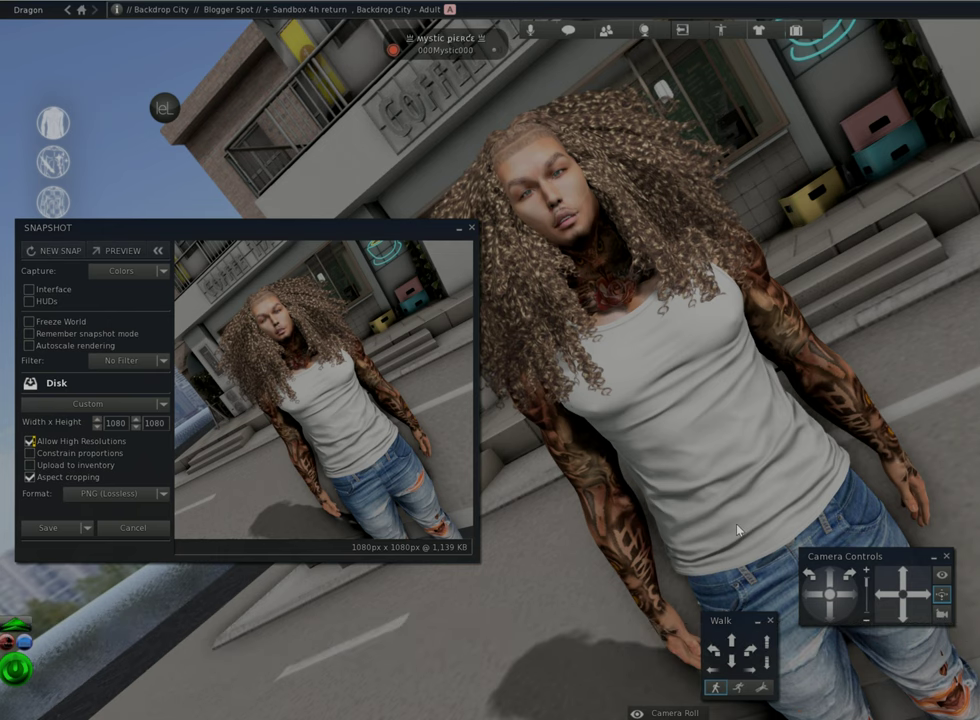
left_click_drag(815, 577, 815, 577)
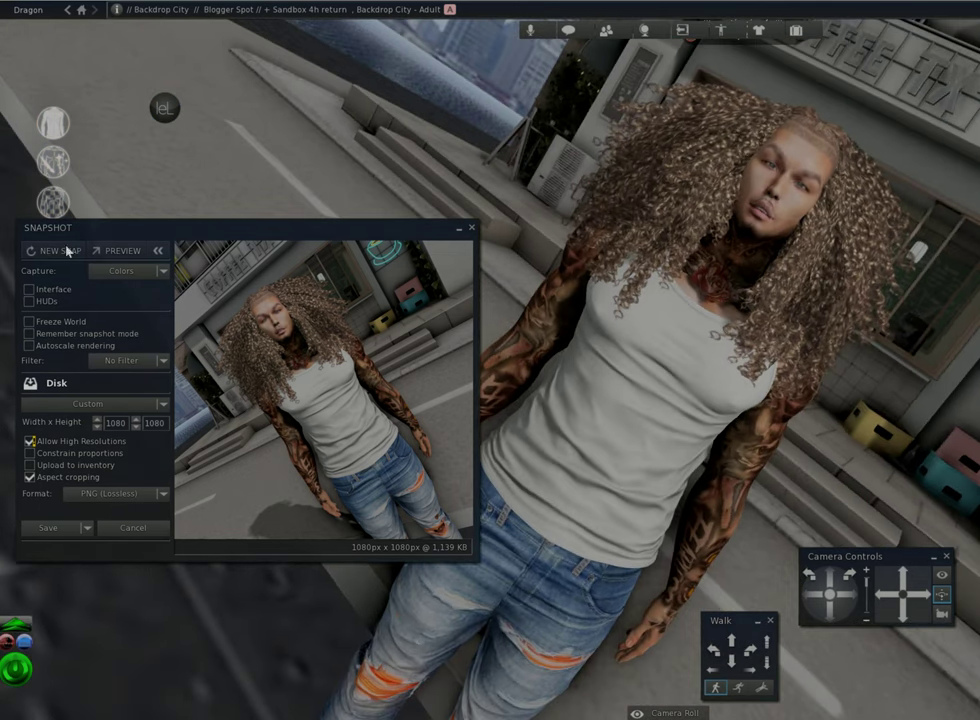
left_click(47, 252)
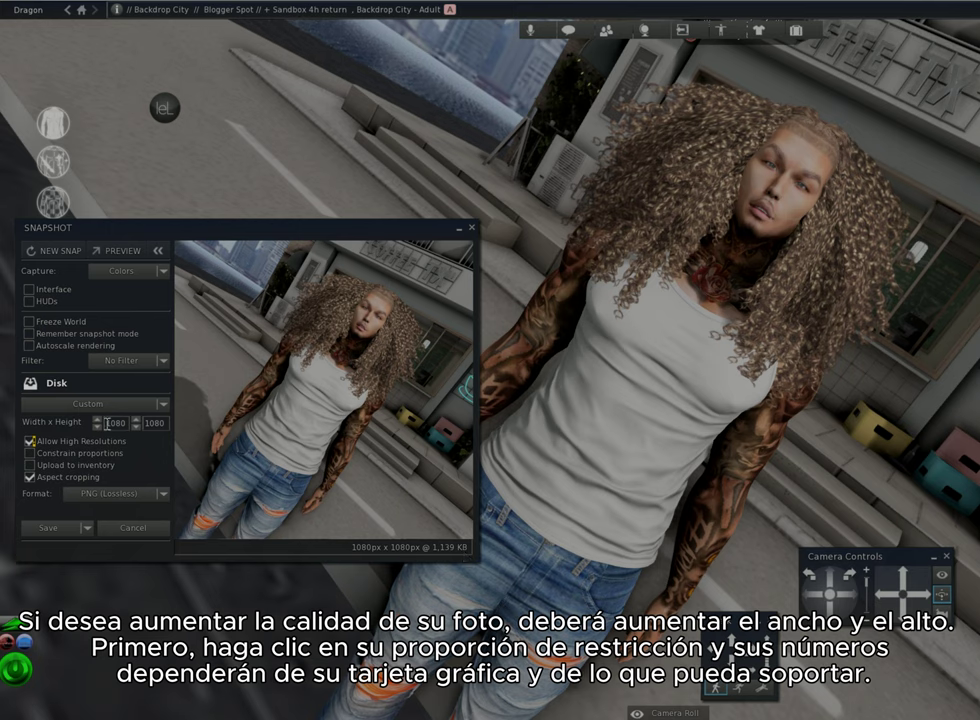
Step: Enable Constrain proportions, which resets the size to 1079 × 579, and orbit further
left_click(30, 454)
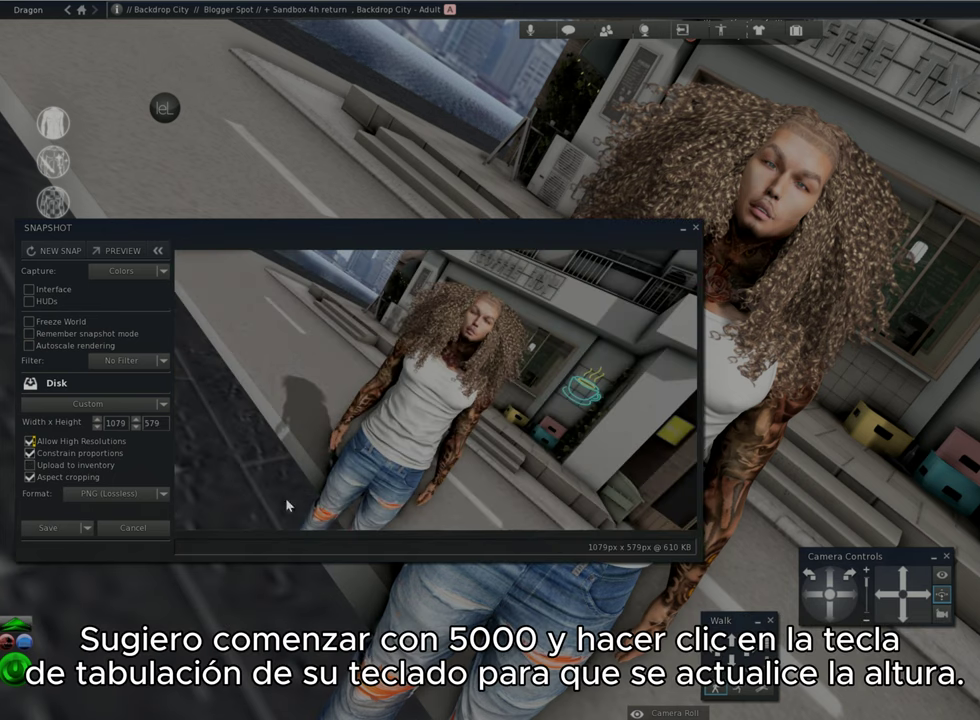
left_click(852, 578)
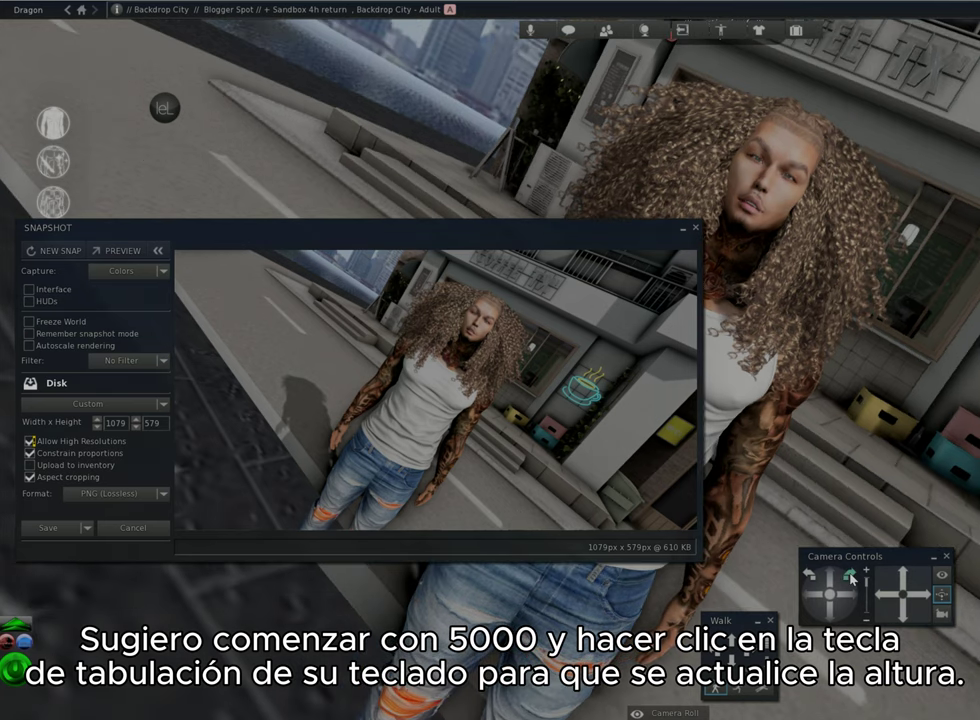
left_click(852, 578)
Step: Orbit the camera to face the avatar and refresh the preview
left_click(852, 578)
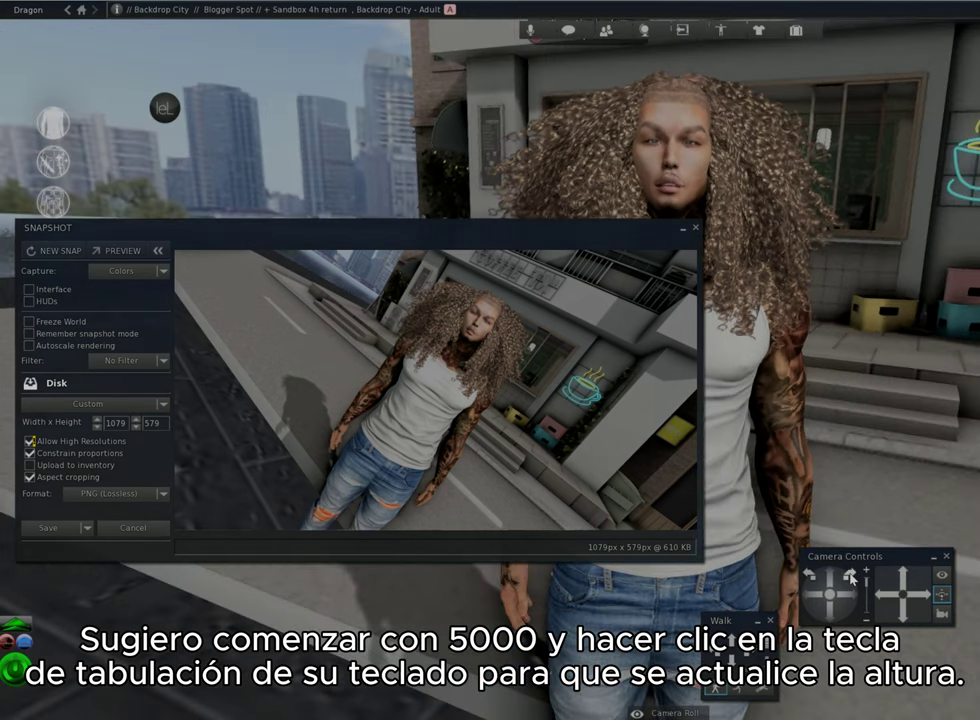
left_click(852, 578)
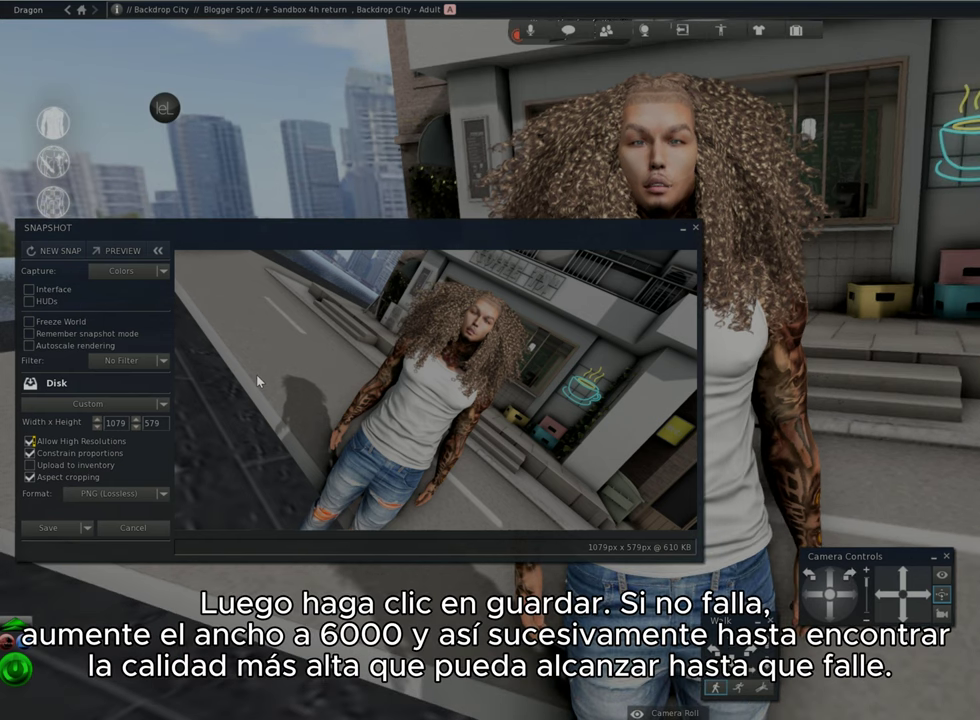
left_click(58, 253)
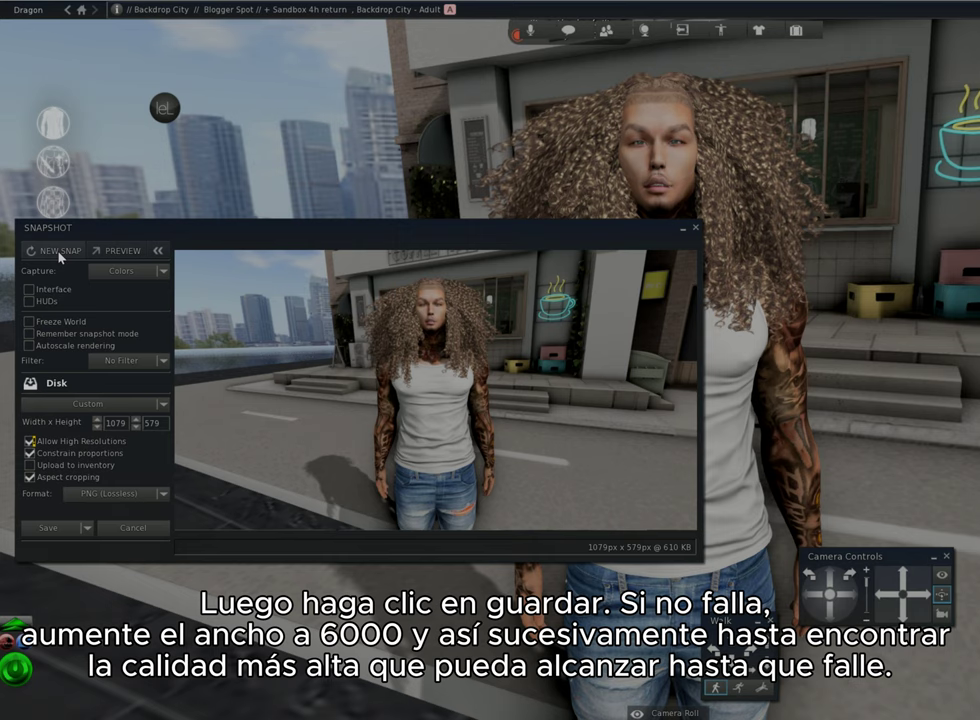
Step: Set the width to 12000, giving a locked-proportion size of 12001 × 6437 px (about 75,458 KB)
double_click(105, 421)
type("12")
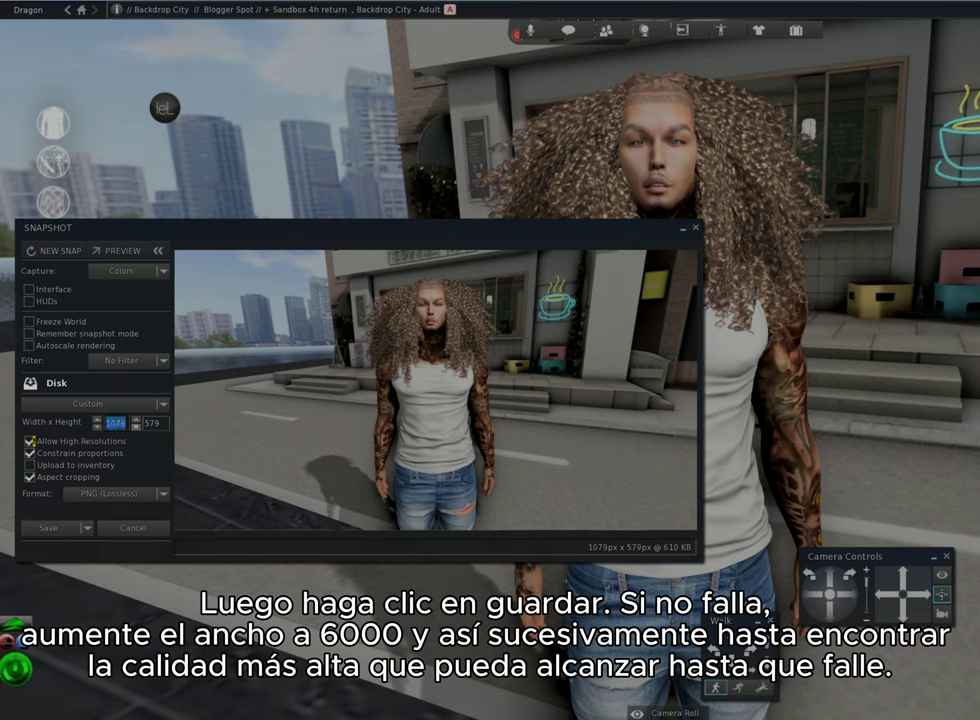
type("0")
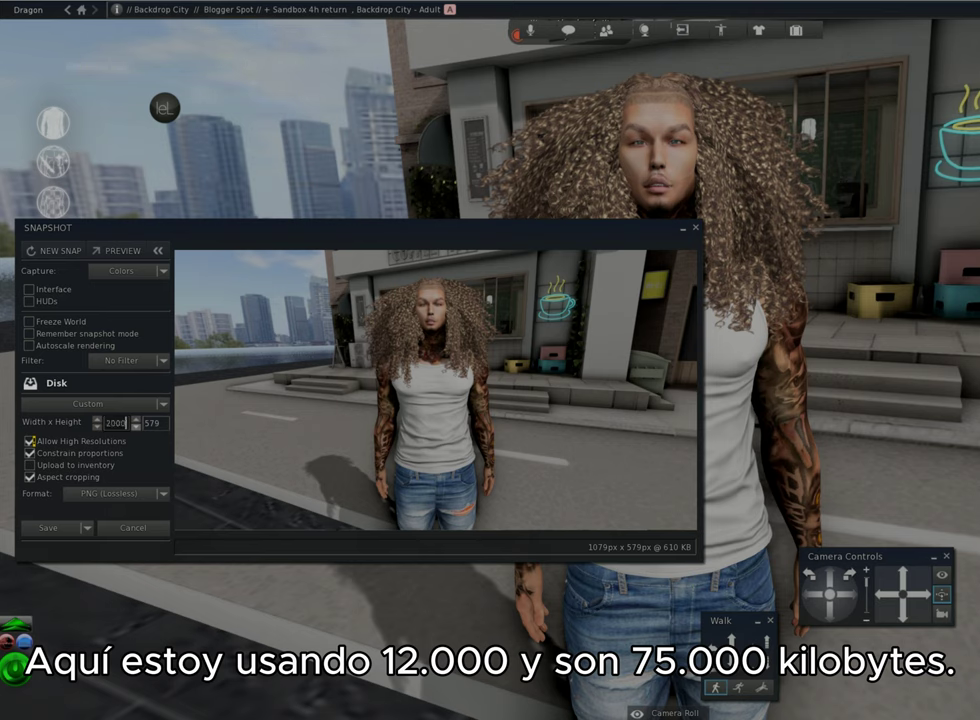
type("00")
key("Tab")
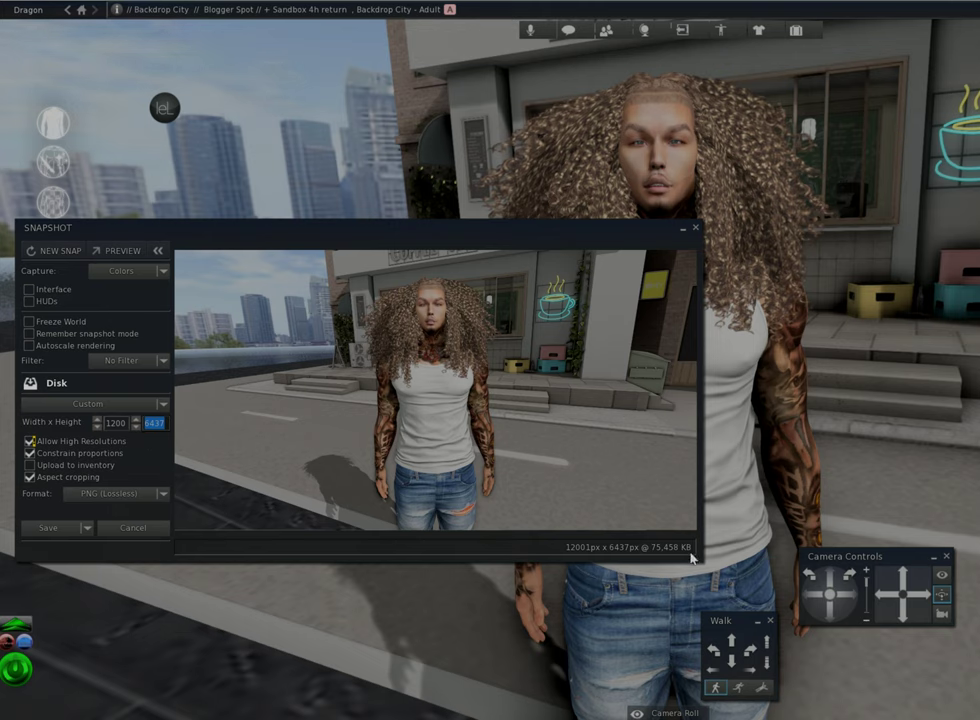
Step: Save the snapshot as Snapshot11_001.png and zoom and pan over it in Photos
left_click(66, 533)
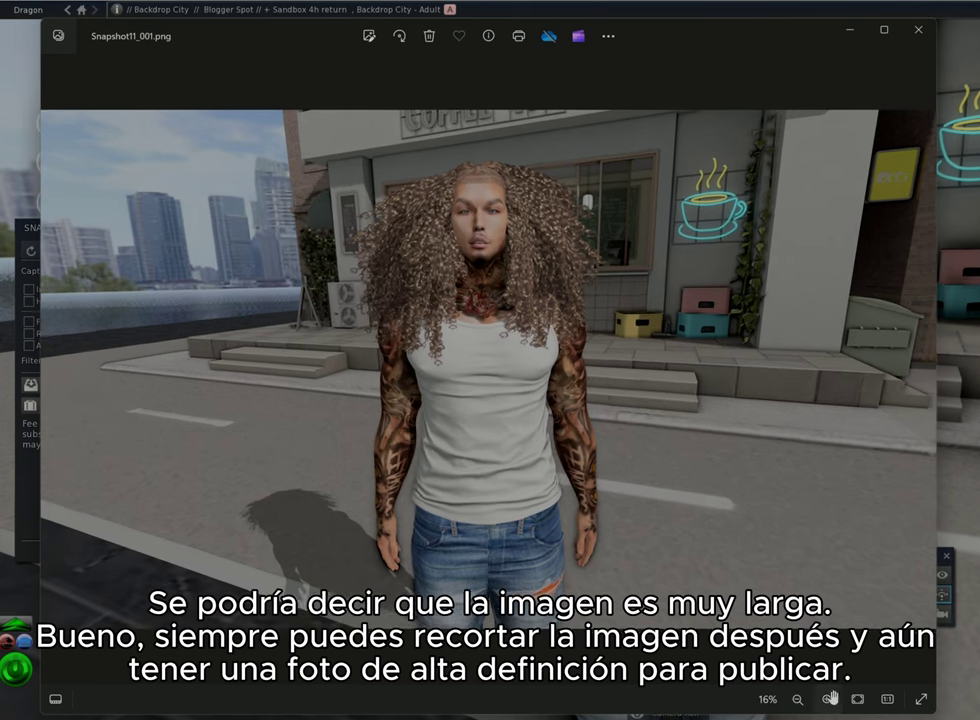
scroll(560, 357, "up", 5)
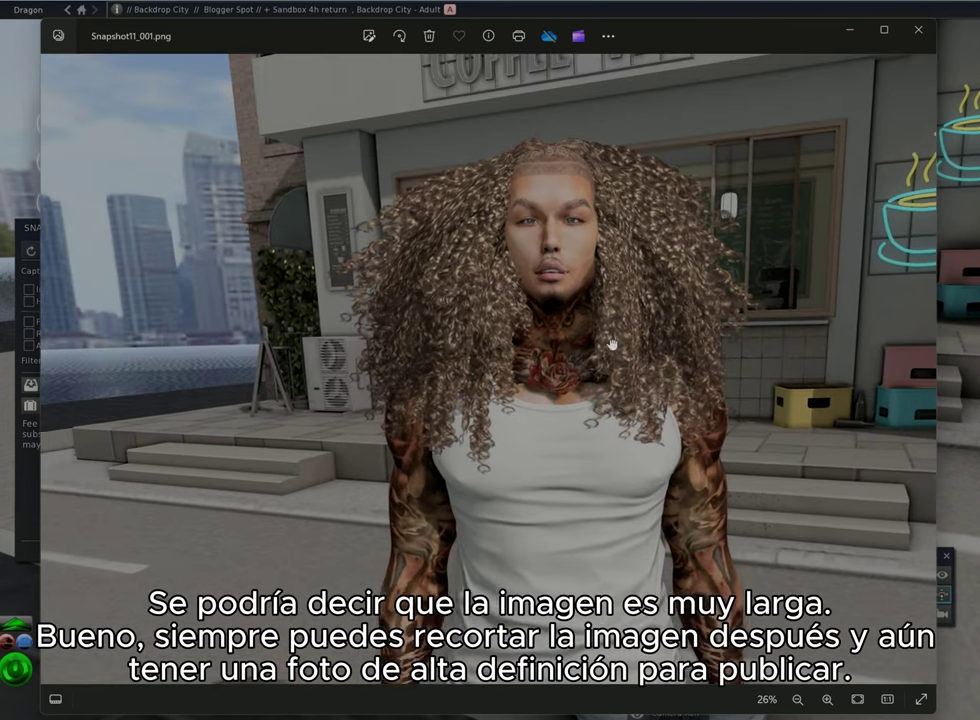
scroll(617, 349, "up", 4)
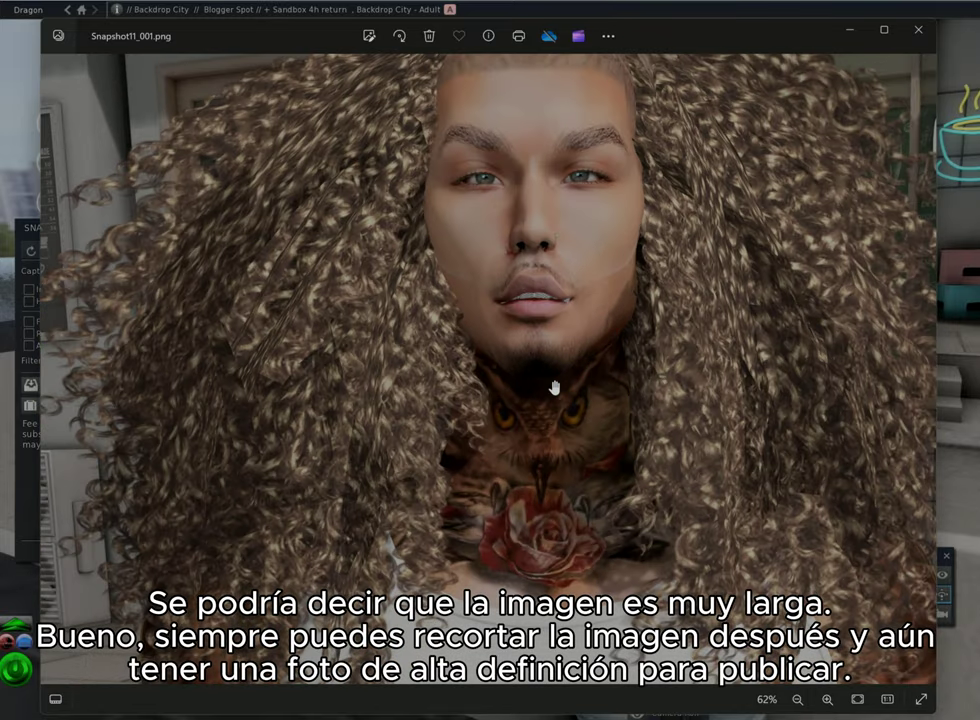
scroll(586, 403, "down", 4)
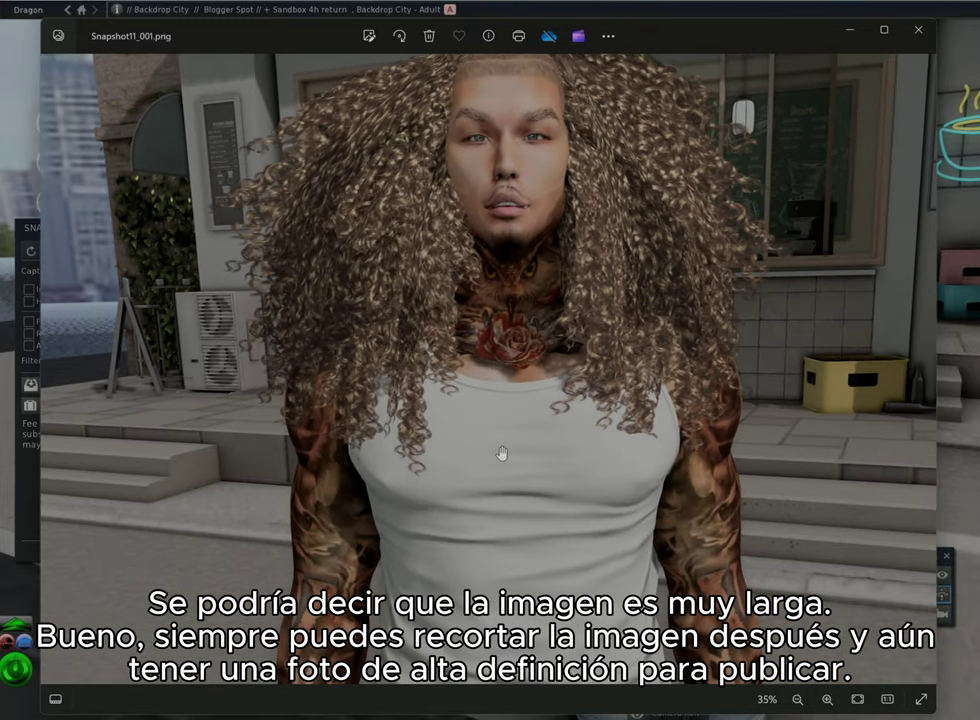
scroll(501, 518, "down", 3)
left_click_drag(501, 518, 505, 441)
scroll(505, 441, "up", 2)
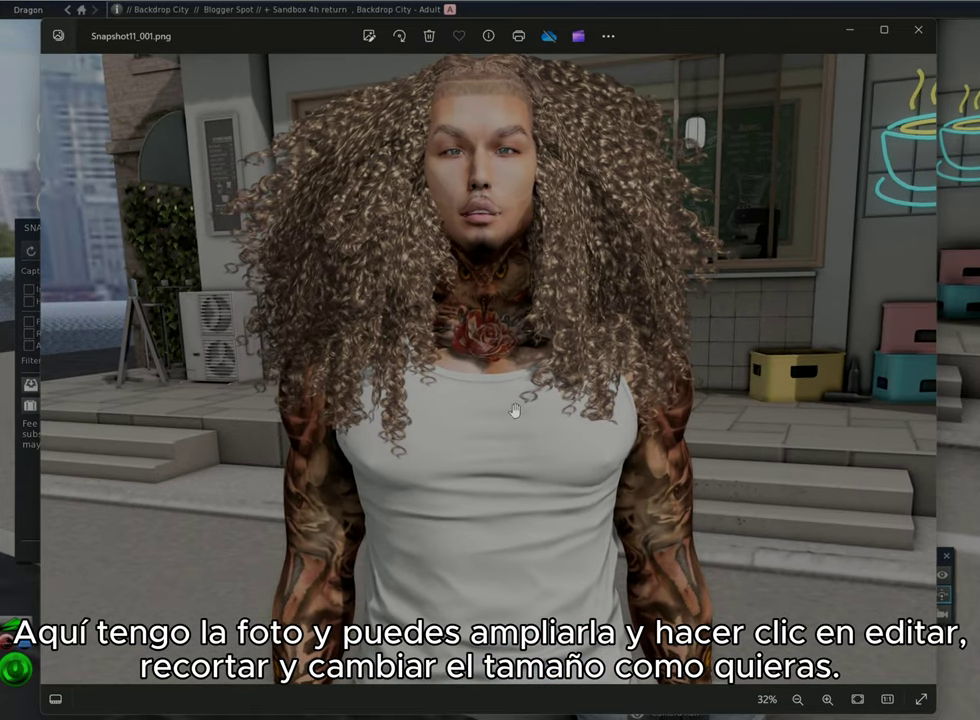
Step: Close Photos and the Snapshot window, then go to the Display page of Preferences
left_click(918, 29)
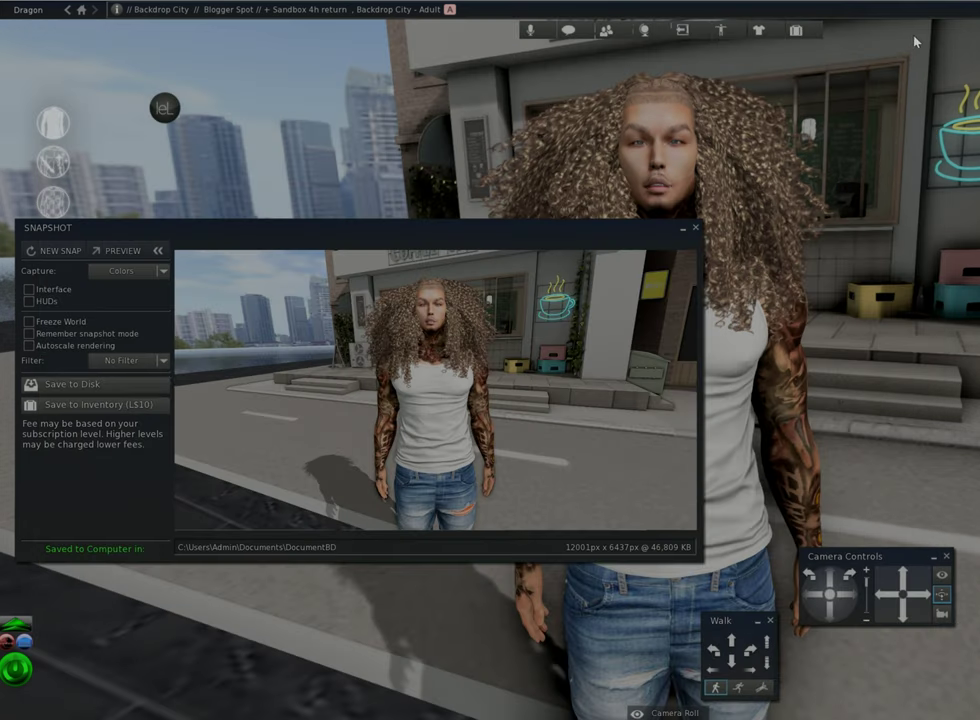
left_click(696, 229)
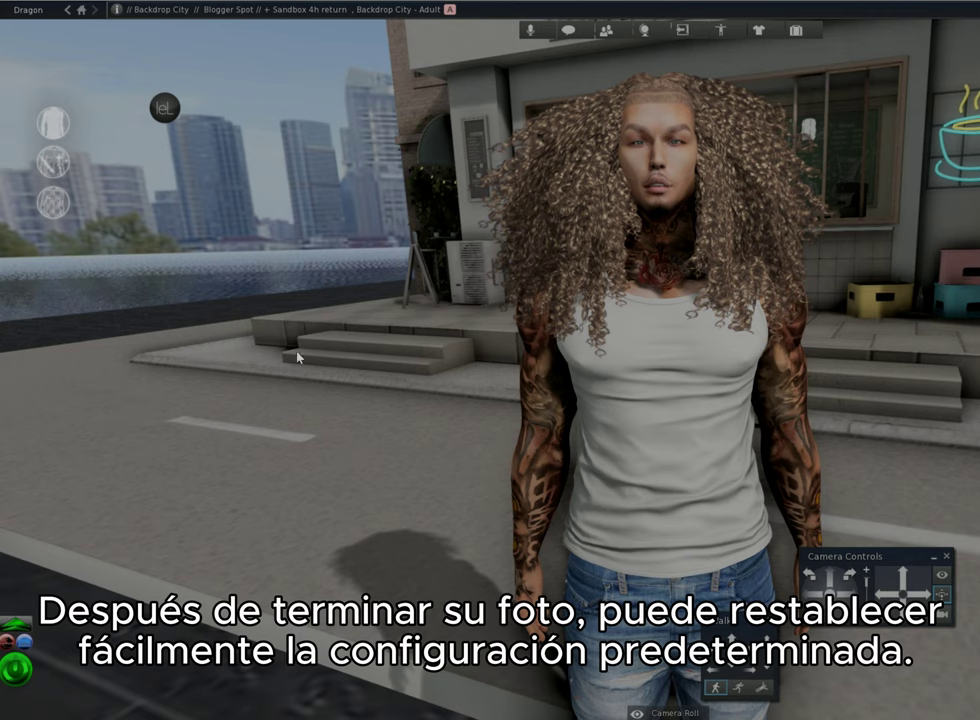
left_click(28, 10)
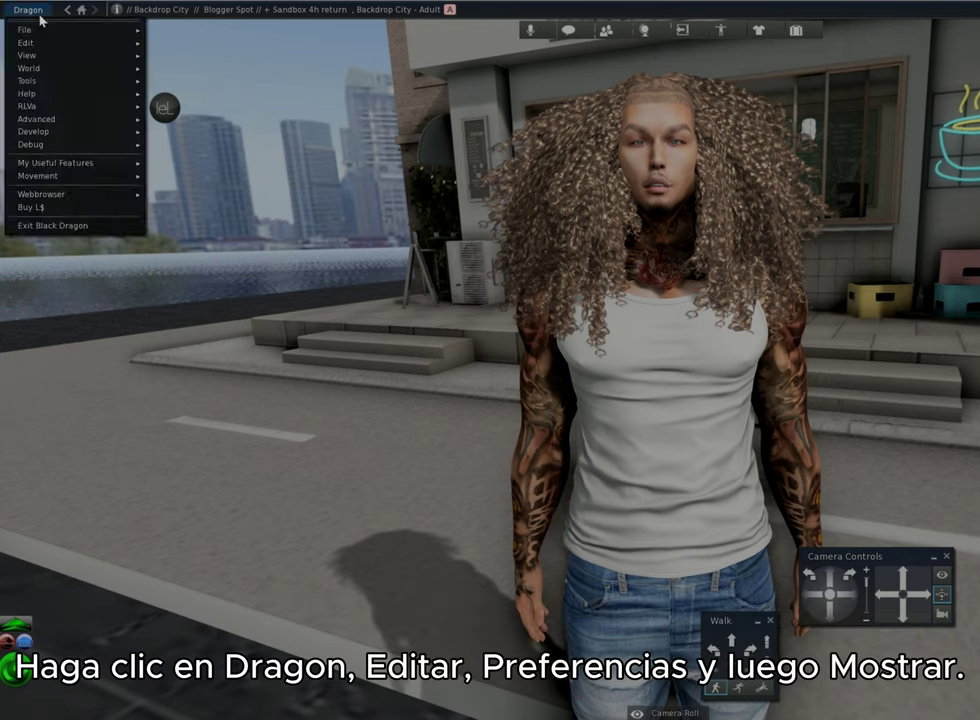
mouse_move(33, 47)
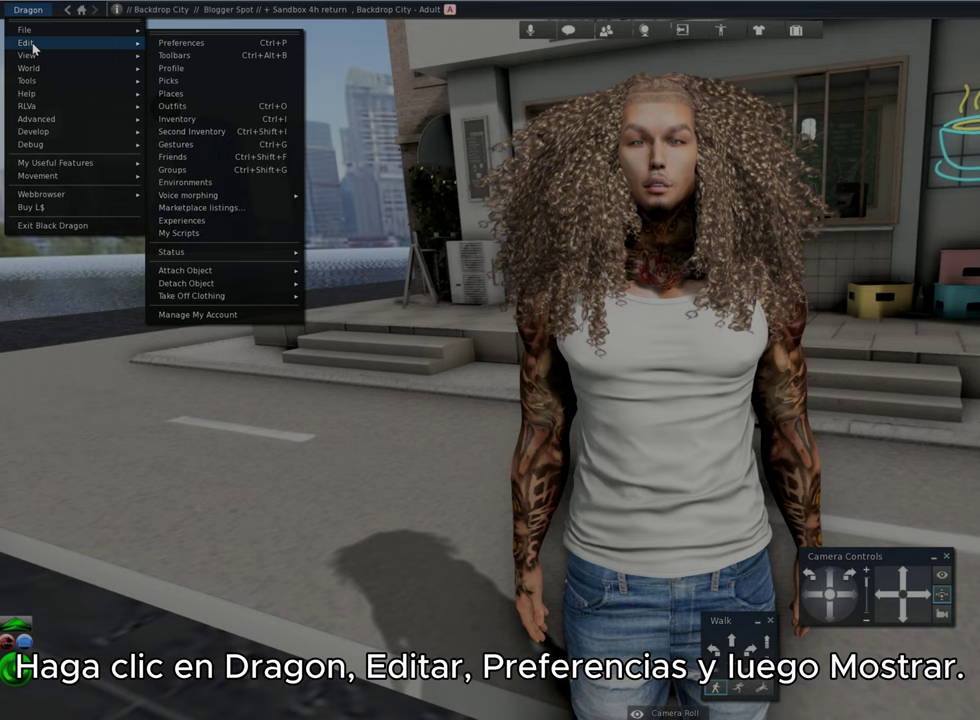
left_click(170, 44)
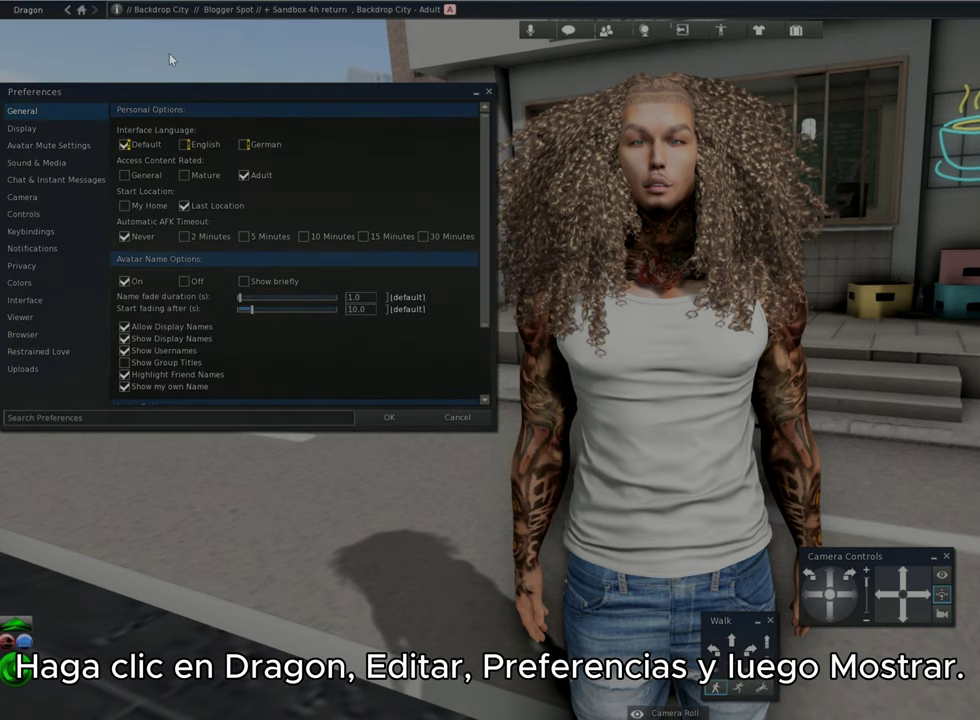
left_click(48, 130)
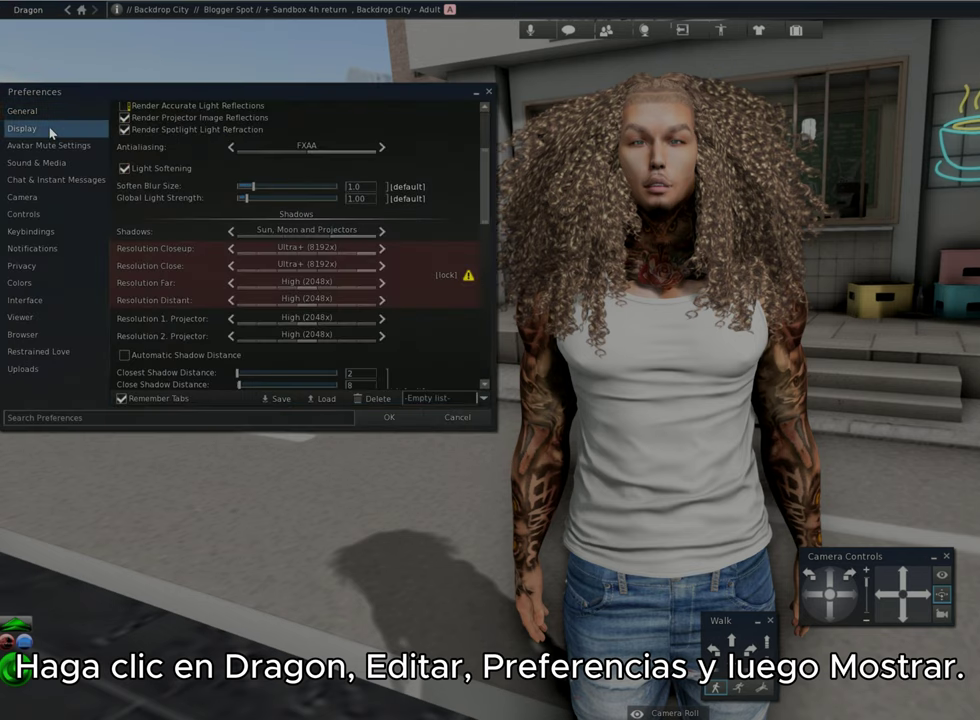
Step: Lower shadow resolutions to High for Closeup/Close and Medium for Far/Distant, with Sun and Moon shadows
left_click(232, 250)
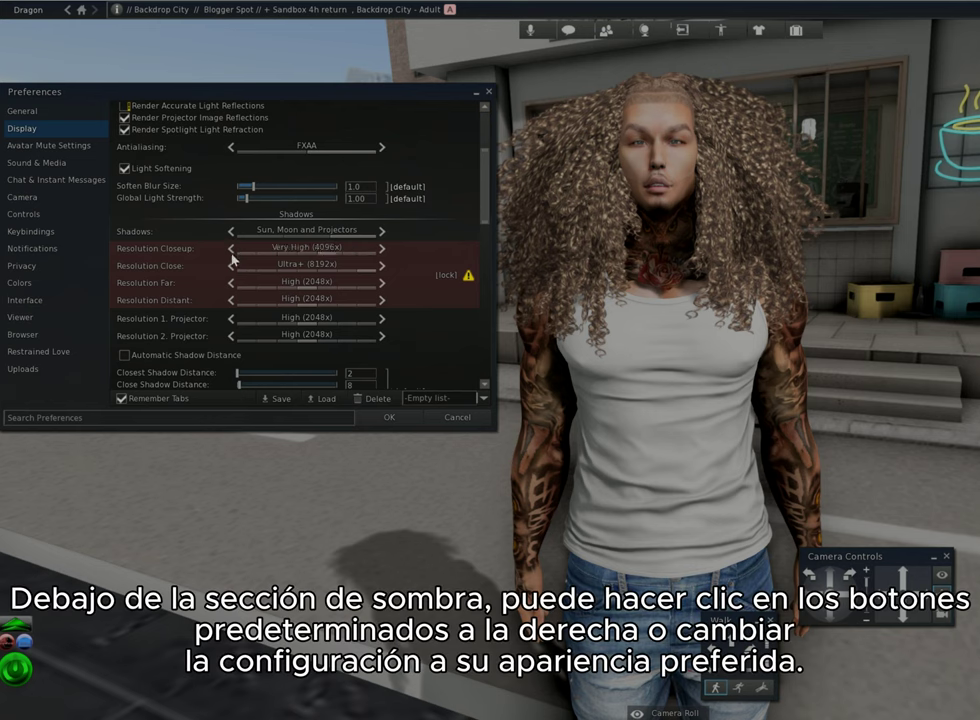
left_click(232, 266)
left_click(232, 266)
left_click(232, 250)
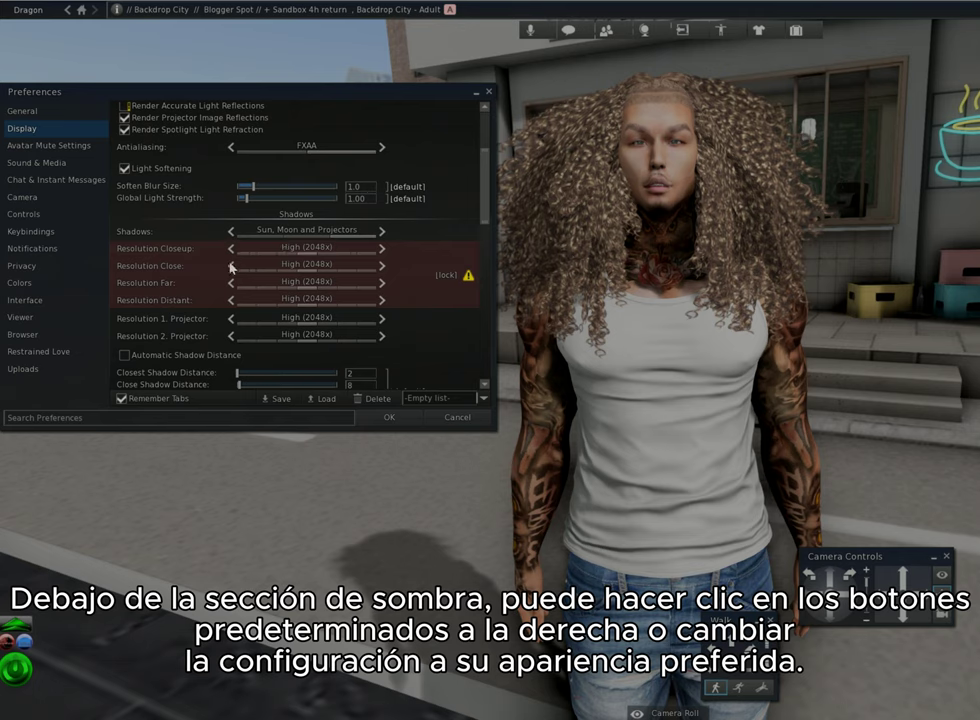
left_click(231, 283)
left_click(231, 300)
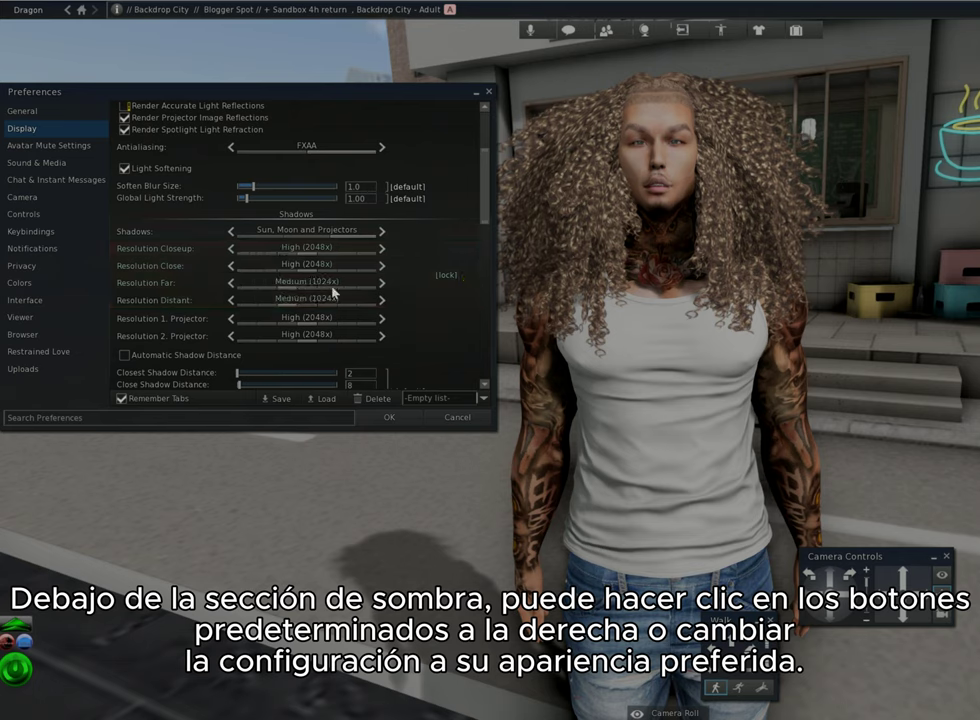
left_click(232, 231)
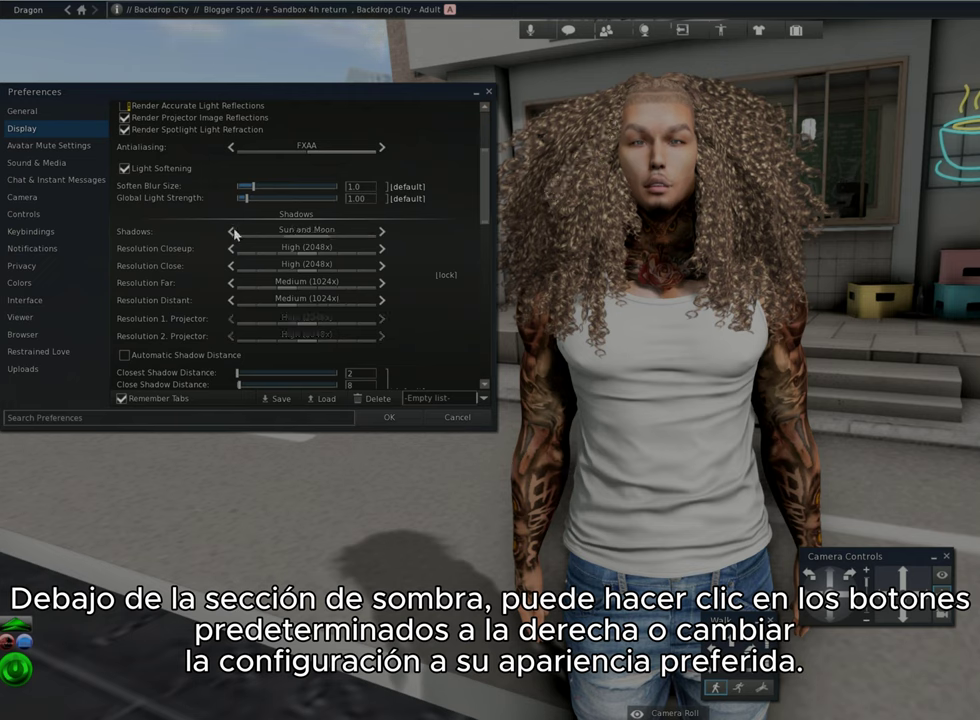
Step: Turn off Depth of Field, reset the five SSAO settings to defaults, and apply with OK
scroll(211, 338, "down", 6)
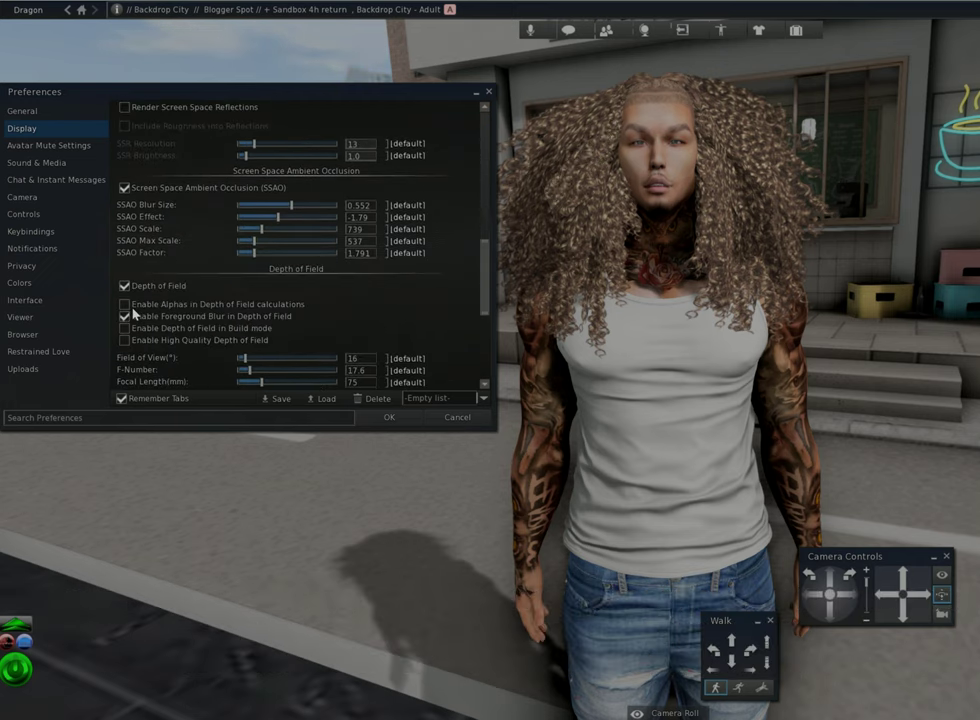
left_click(165, 286)
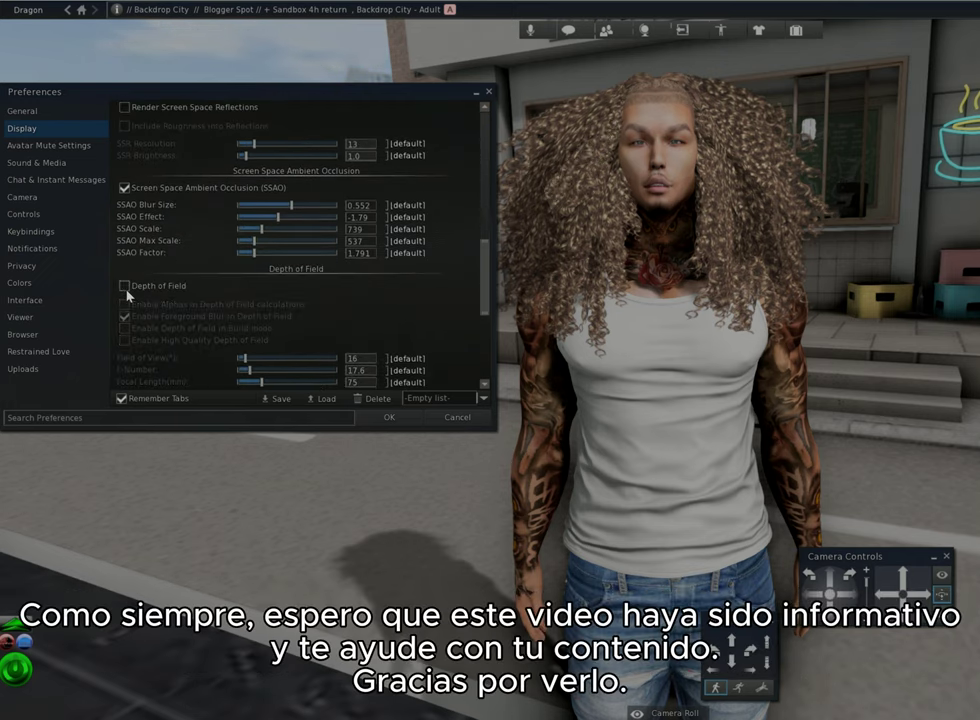
left_click(405, 205)
left_click(405, 217)
left_click(406, 229)
left_click(406, 241)
left_click(407, 253)
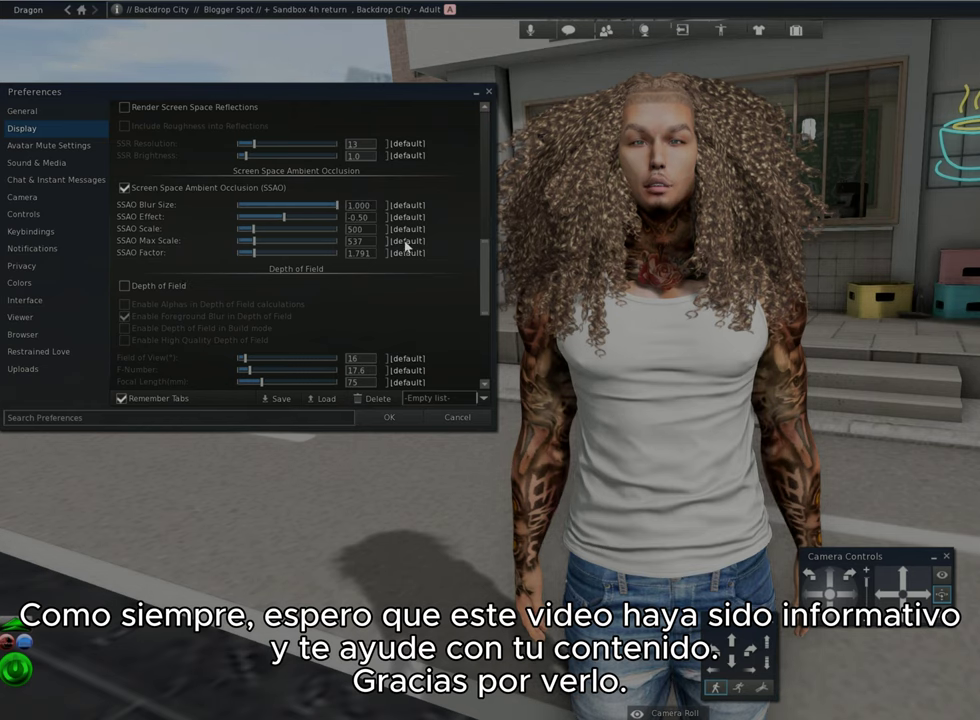
left_click(395, 420)
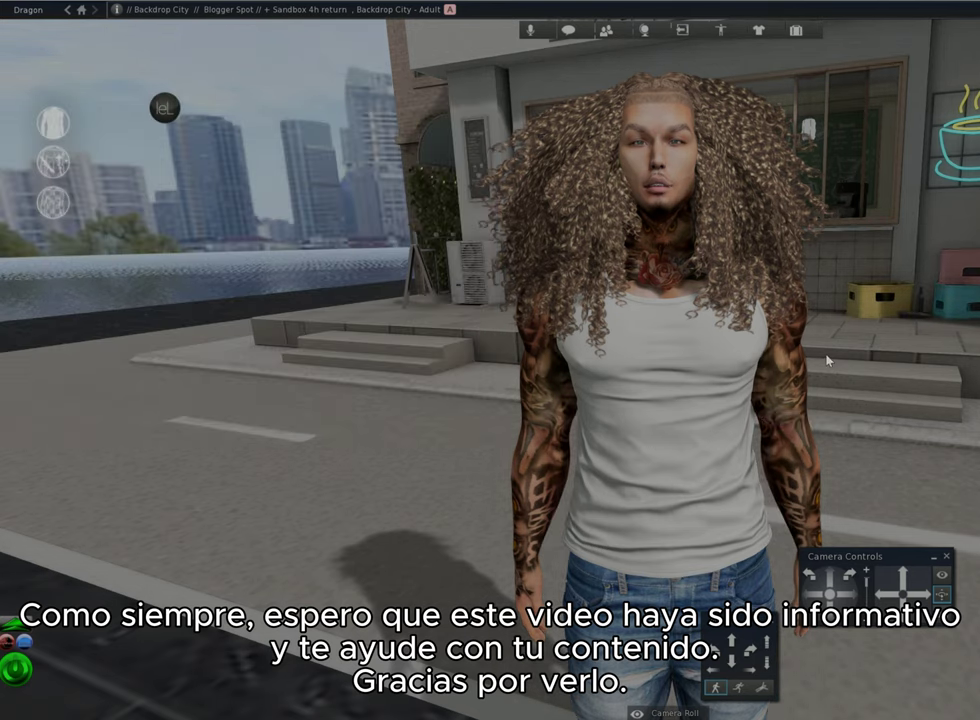